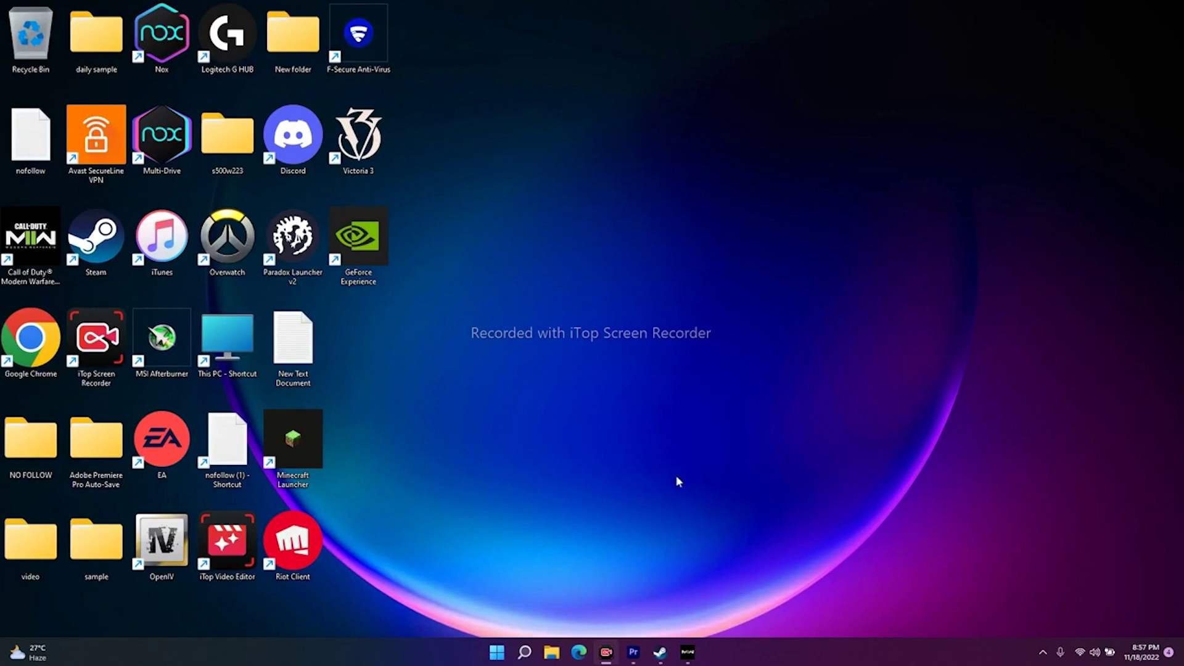
Bring the Steam window showing Call of Duty: Modern Warfare II to the front
left_click(660, 652)
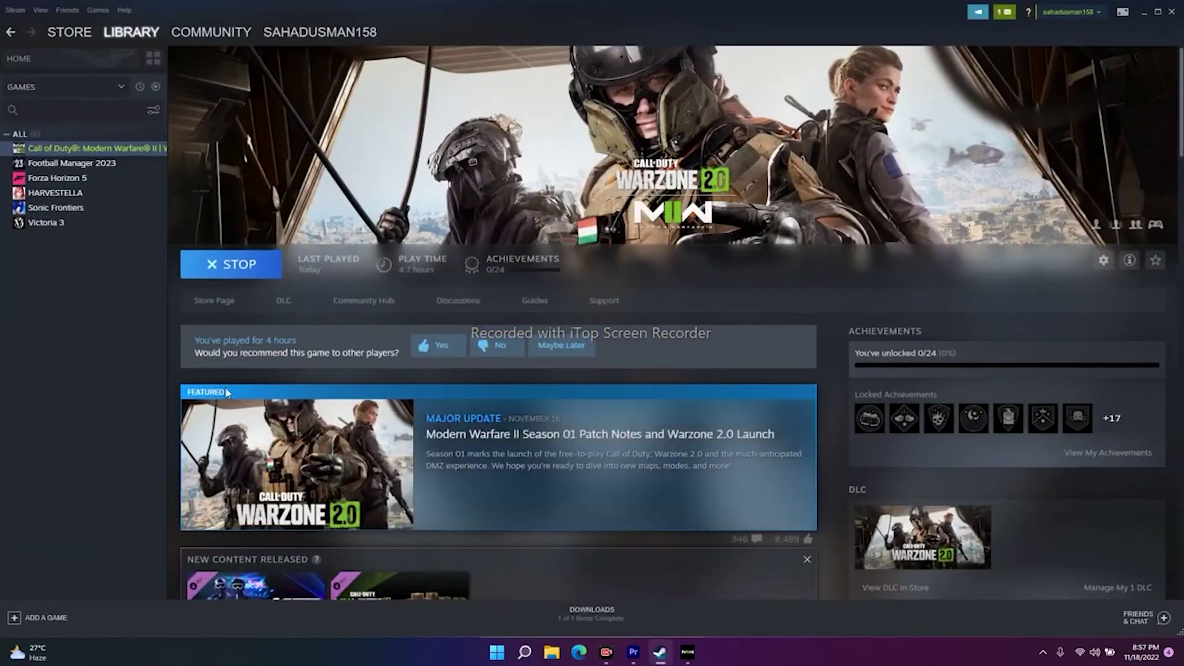
Enter a DirectX 12 launch option in the game's Properties and close the dialog
right_click(126, 151)
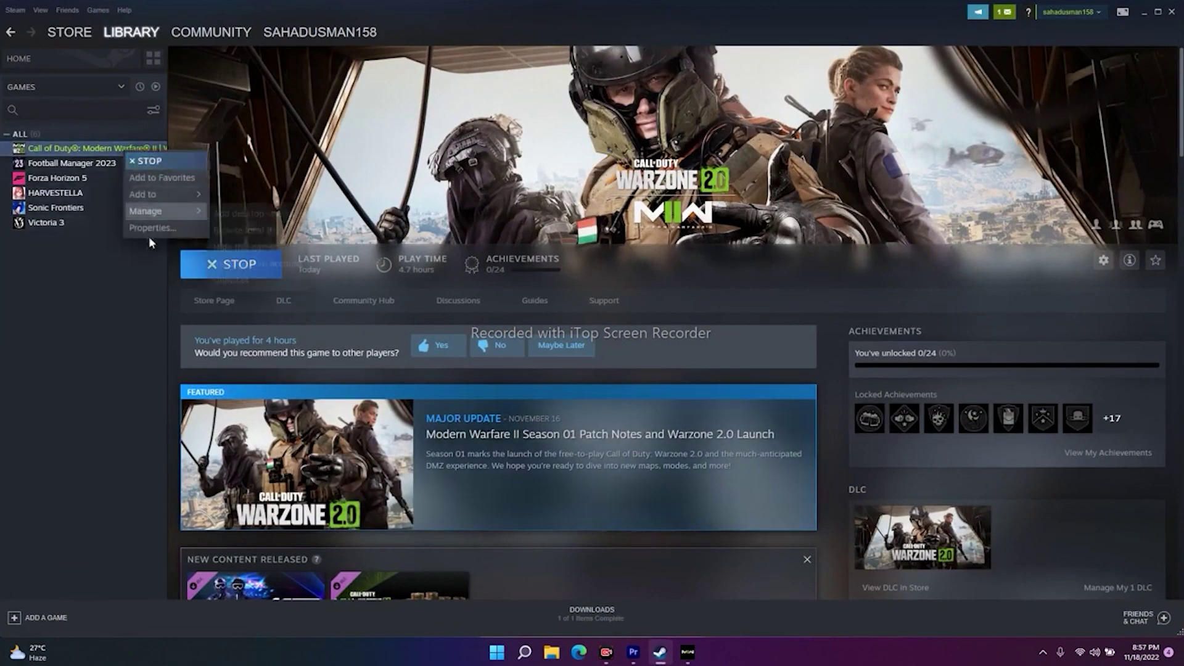
left_click(153, 228)
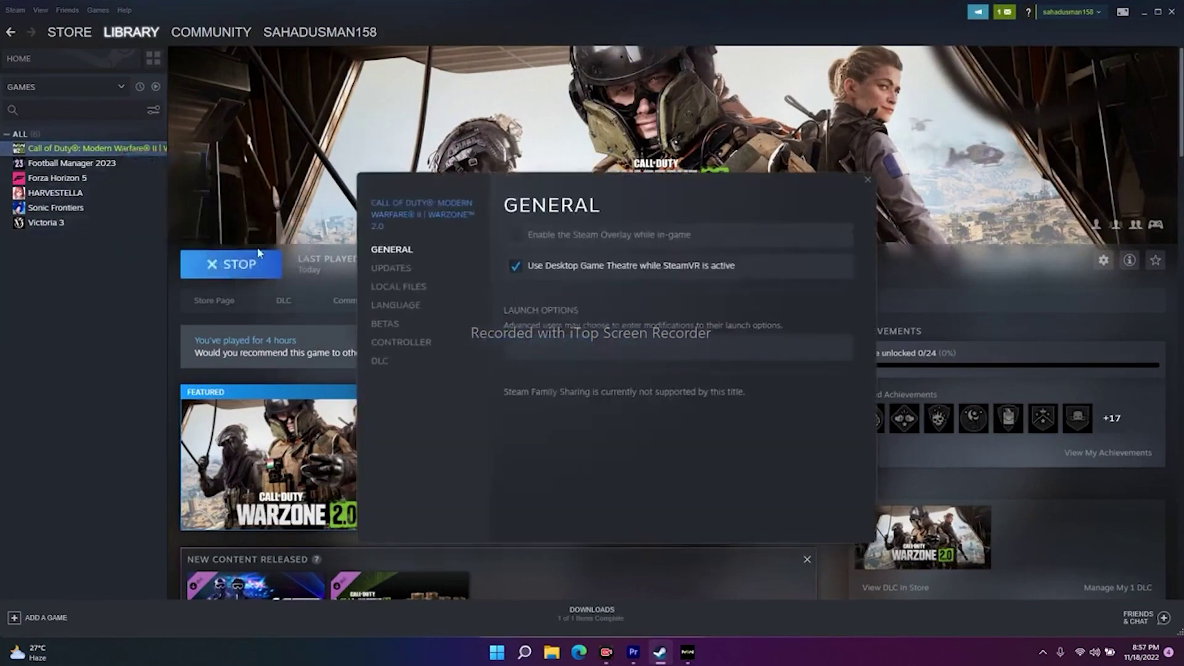
left_click(531, 346)
type("-dx11")
key("BackSpace")
key("BackSpace")
key("BackSpace")
type("3d1")
key("BackSpace")
type("xd12")
left_click(867, 181)
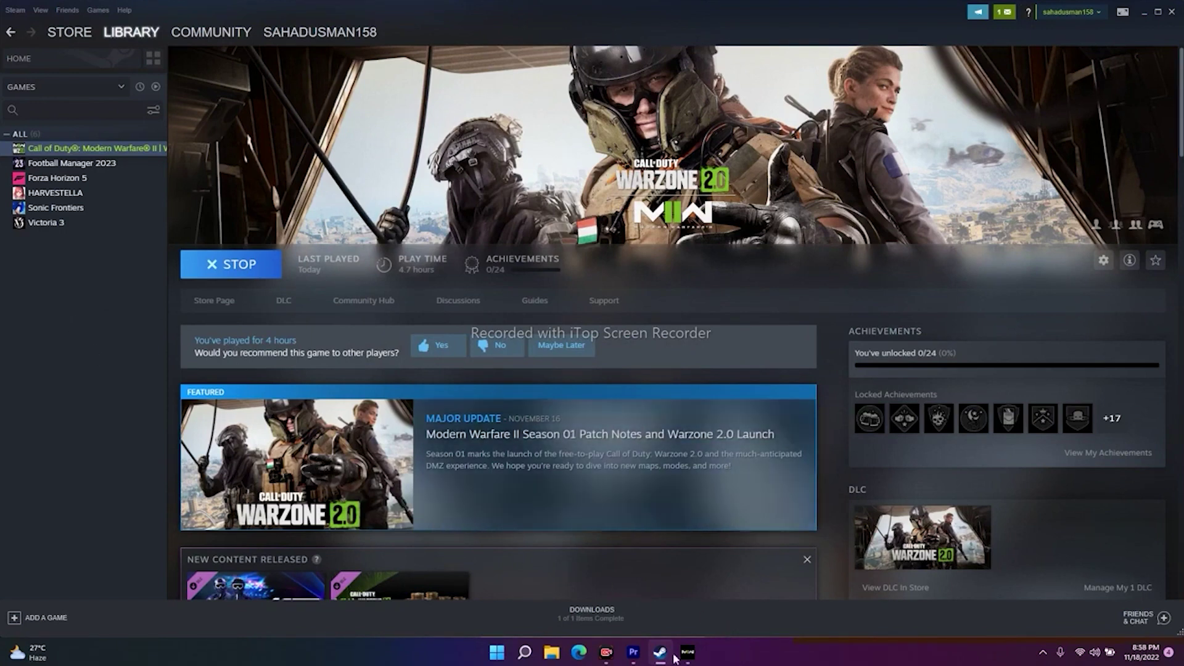
Browse the game's local files to open its install folder in File Explorer
right_click(90, 153)
left_click(114, 227)
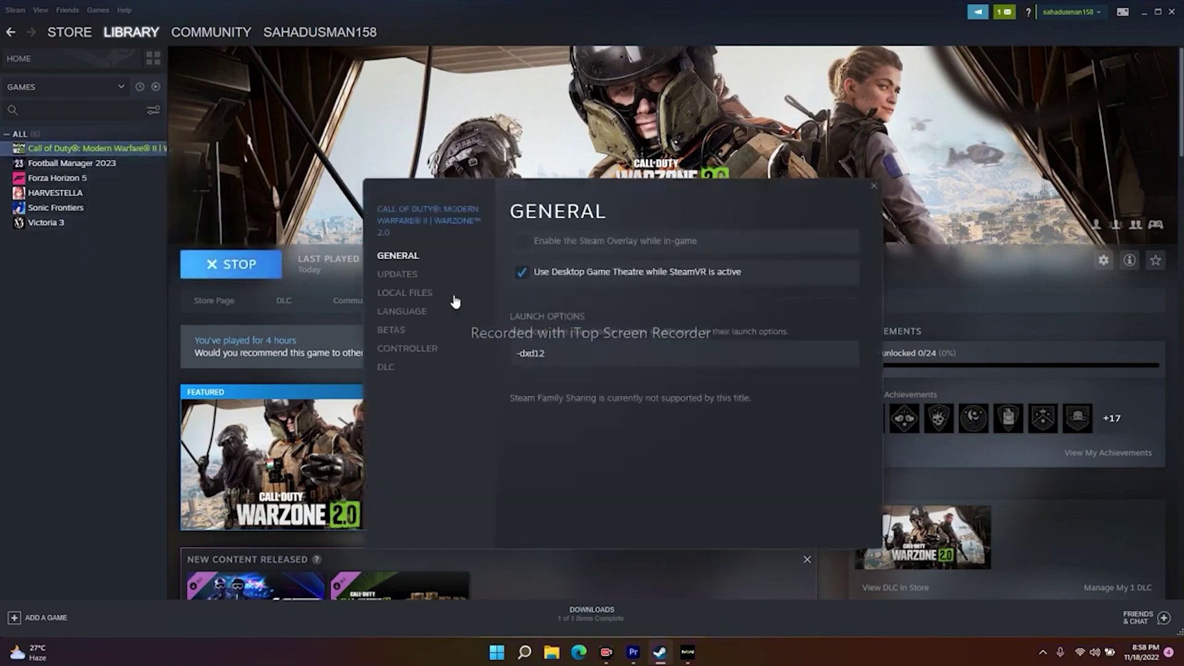
left_click(419, 293)
left_click(764, 245)
left_click(878, 185)
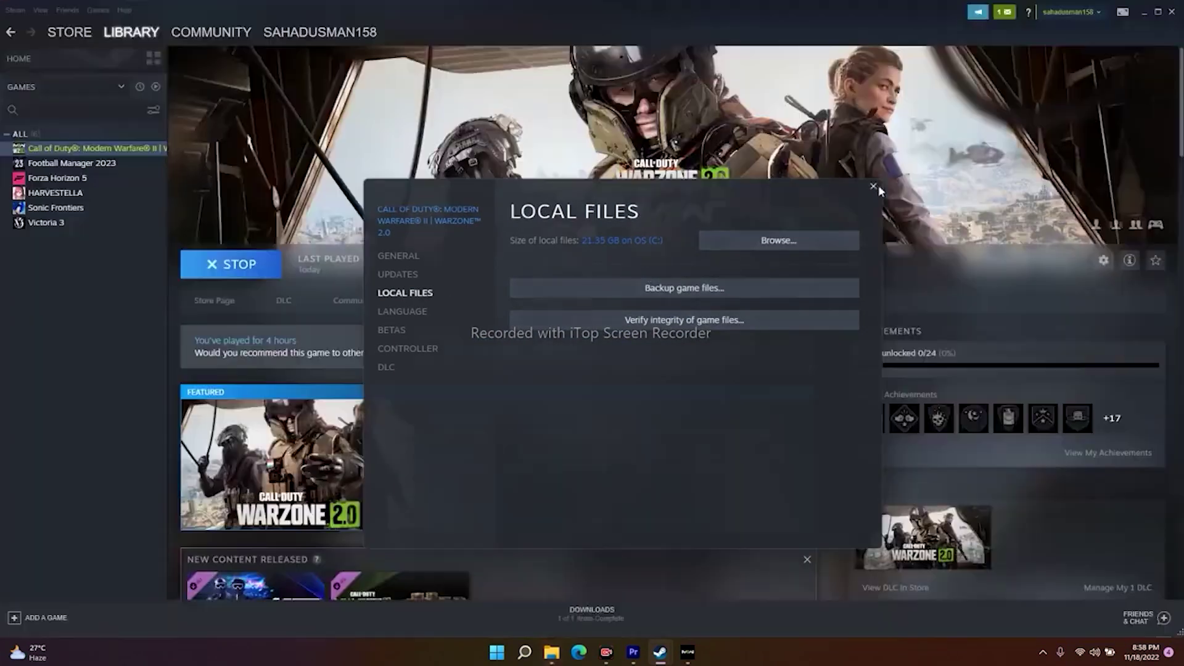
left_click(875, 186)
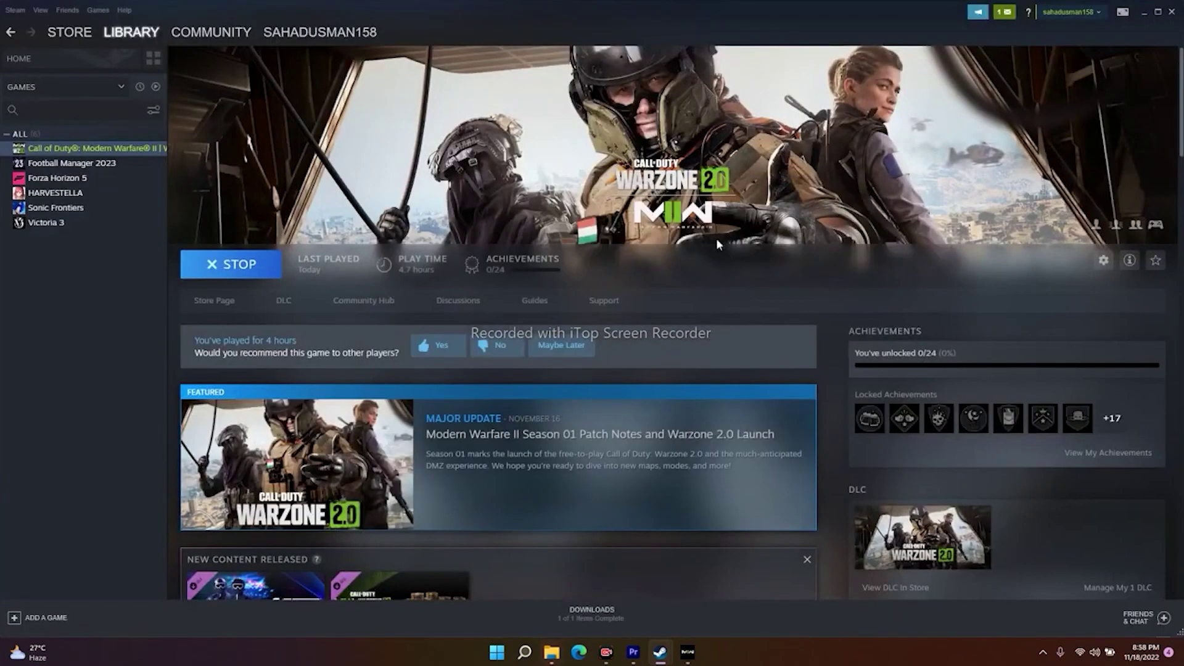
Tick 'Run this program as an administrator' on cod.exe's Compatibility tab and apply it
left_click(551, 652)
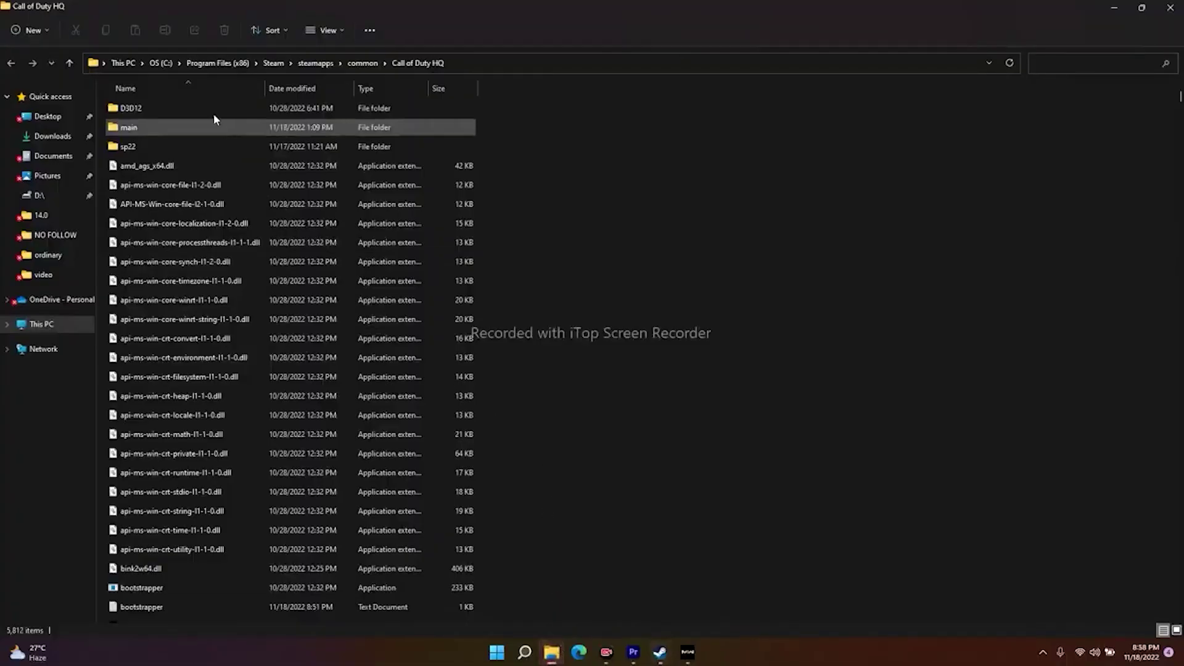
scroll(185, 259, "down", 5)
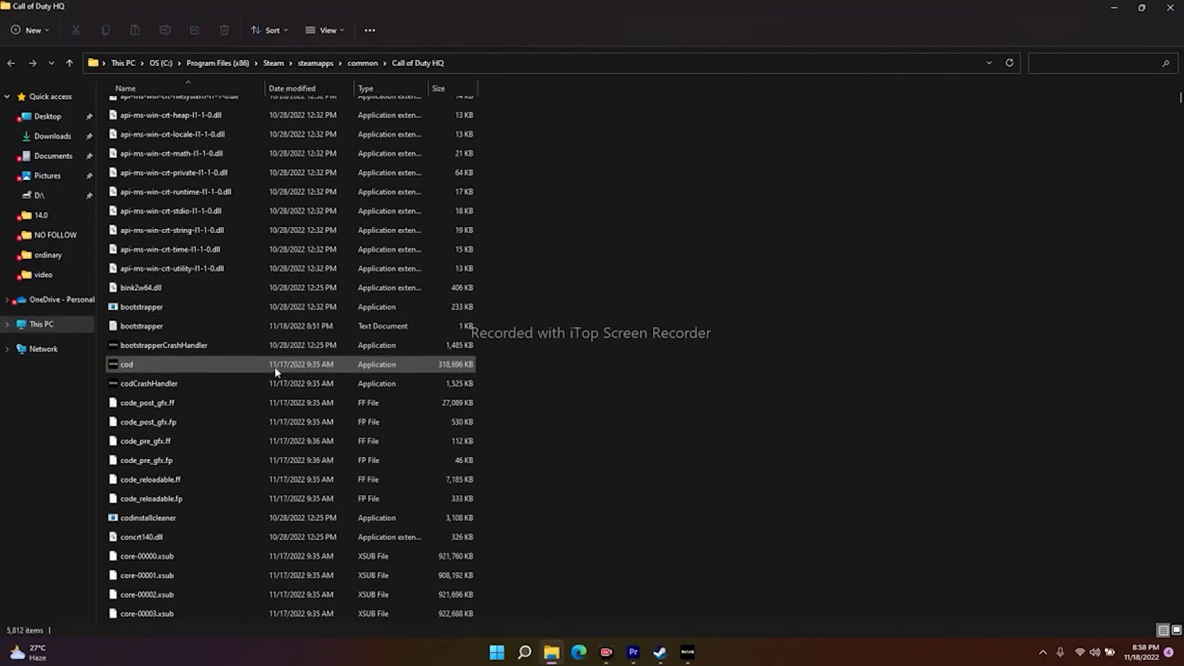
left_click(326, 366)
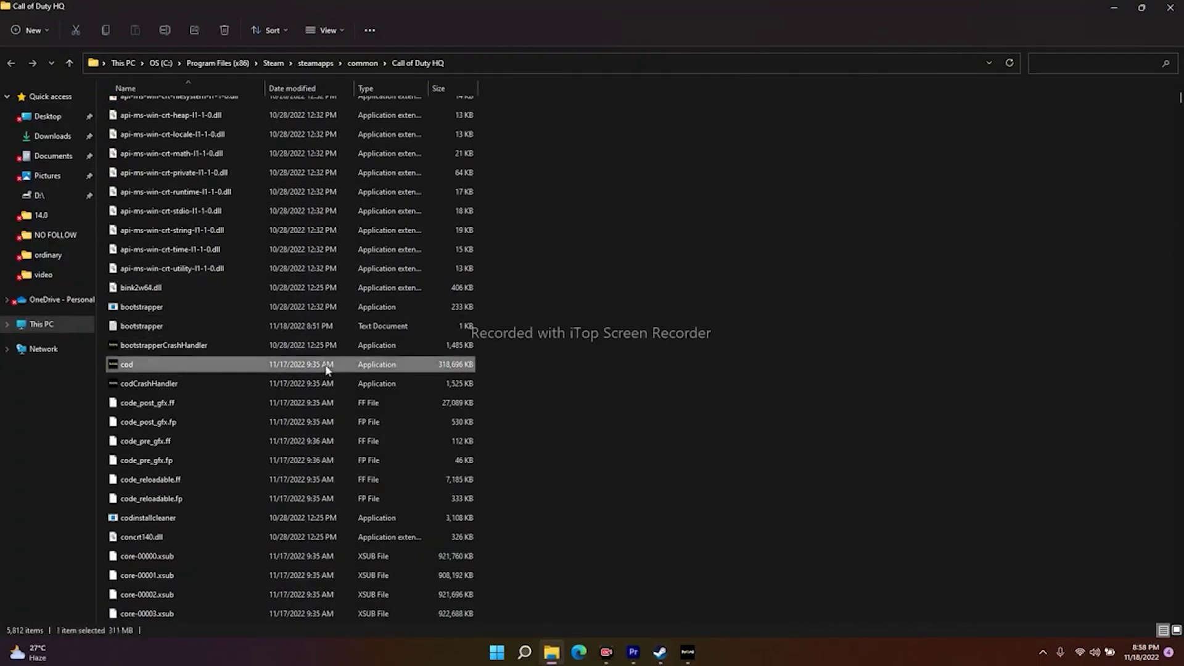
right_click(327, 369)
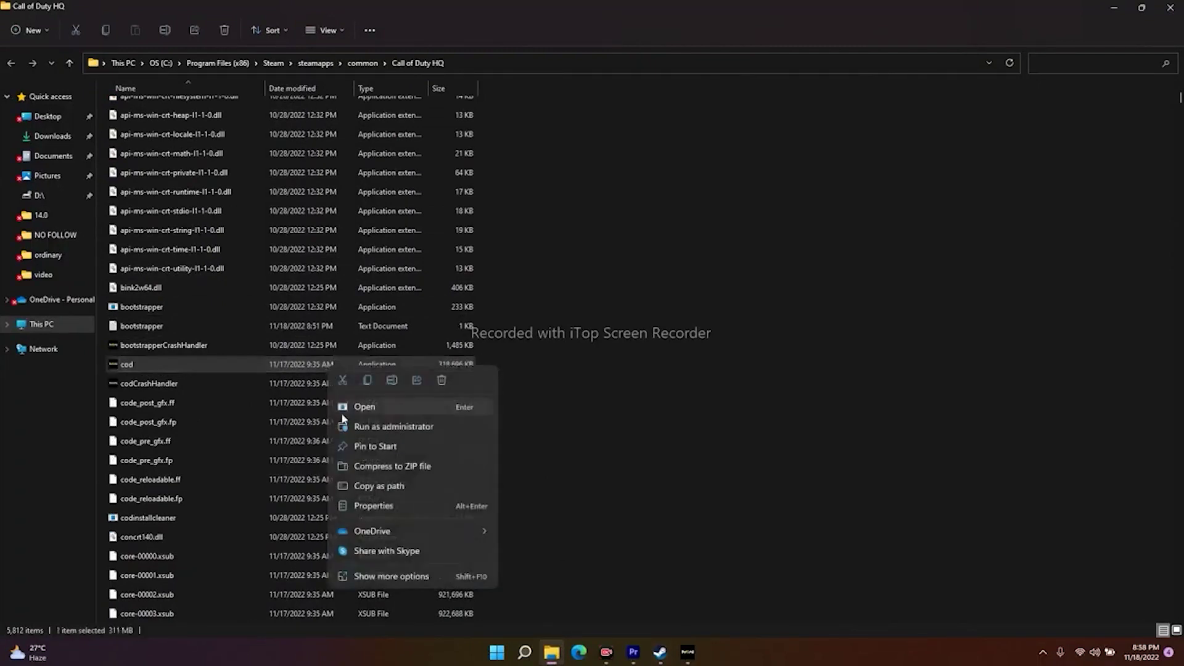
left_click(390, 576)
left_click(457, 565)
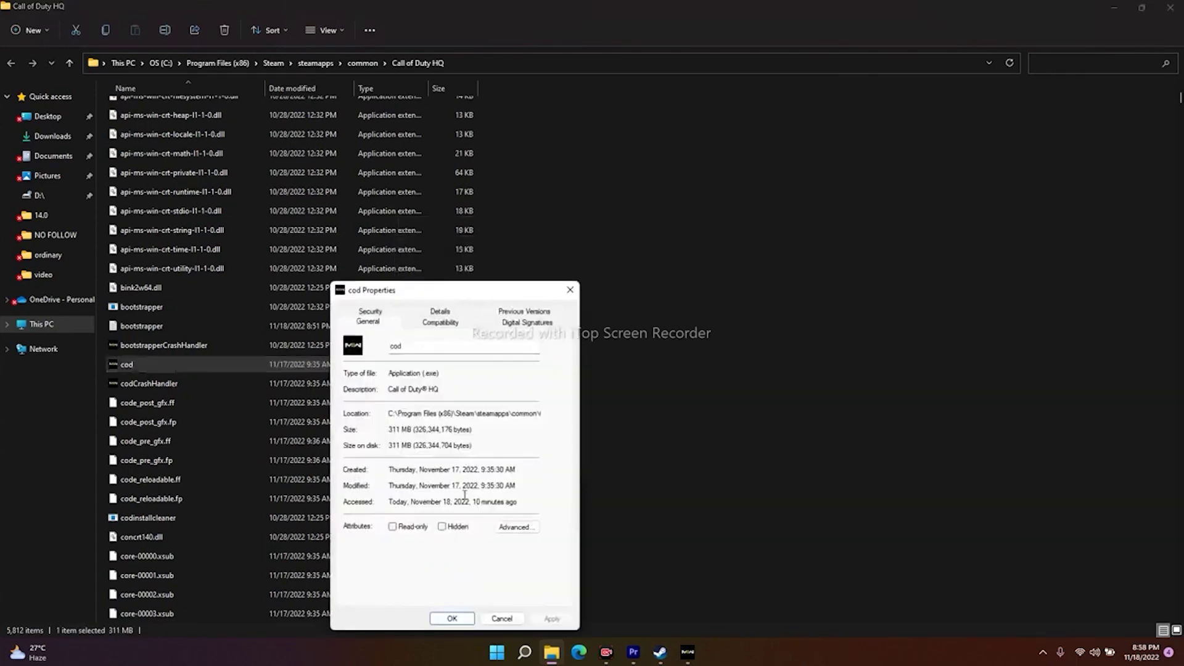
left_click(441, 322)
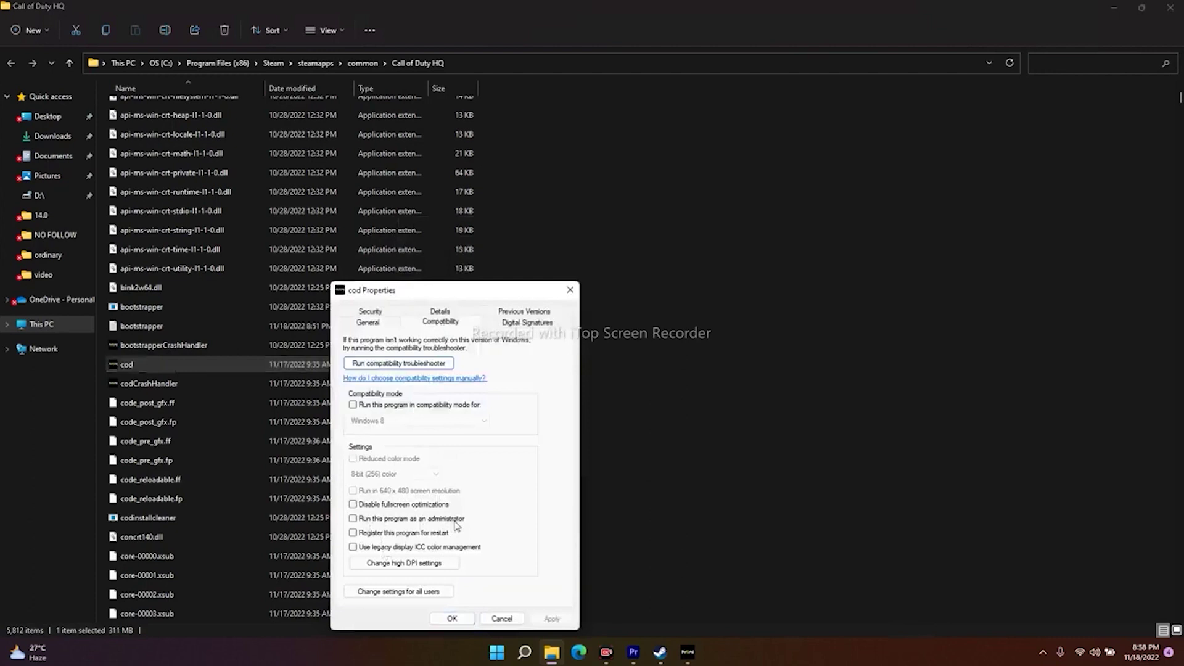
left_click(352, 519)
left_click(550, 619)
left_click(452, 618)
left_click(643, 536)
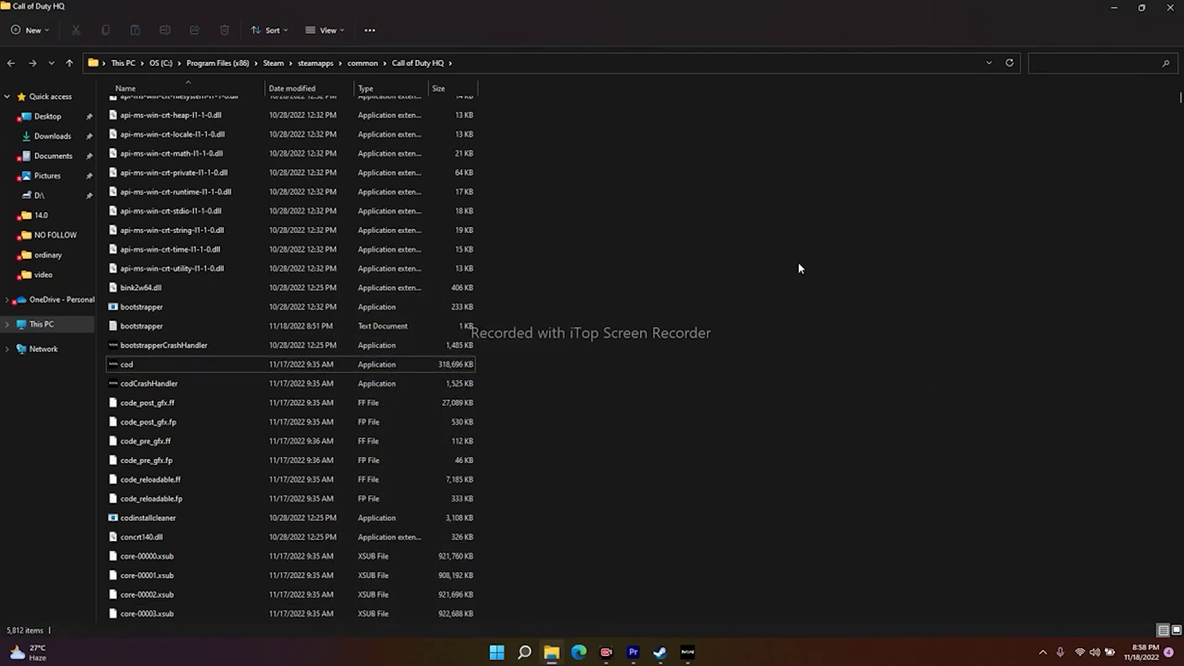
Close Explorer, minimize Steam, and open the OS (C:) drive in a fresh Explorer window
left_click(1170, 8)
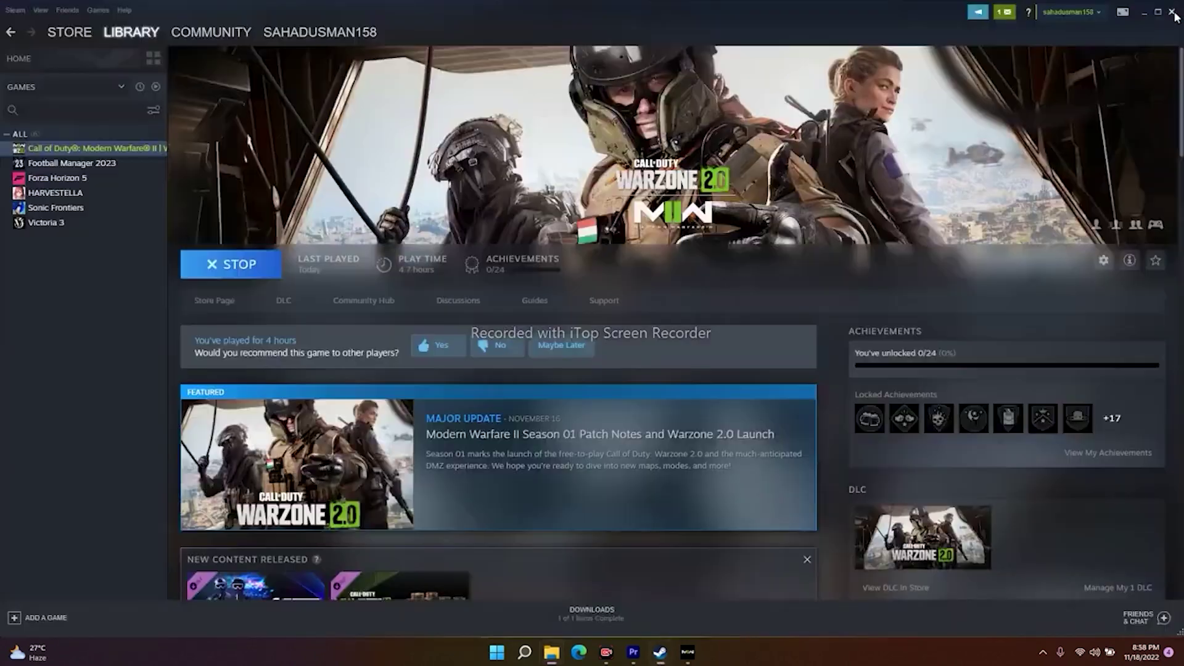
left_click(1144, 12)
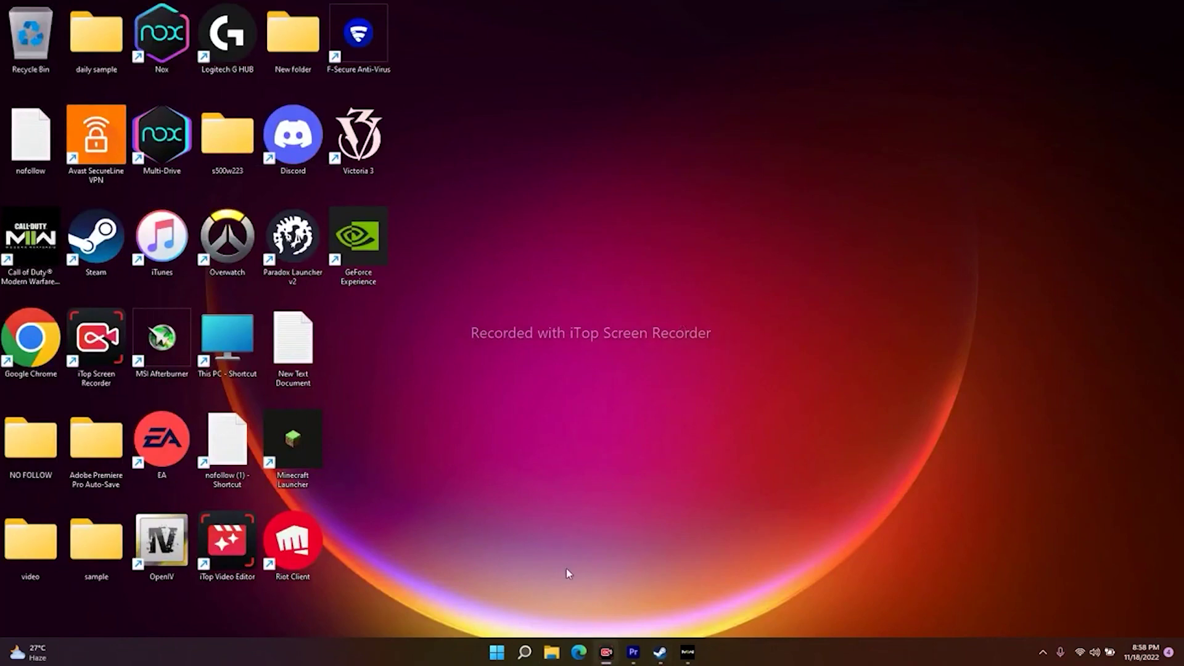
left_click(551, 652)
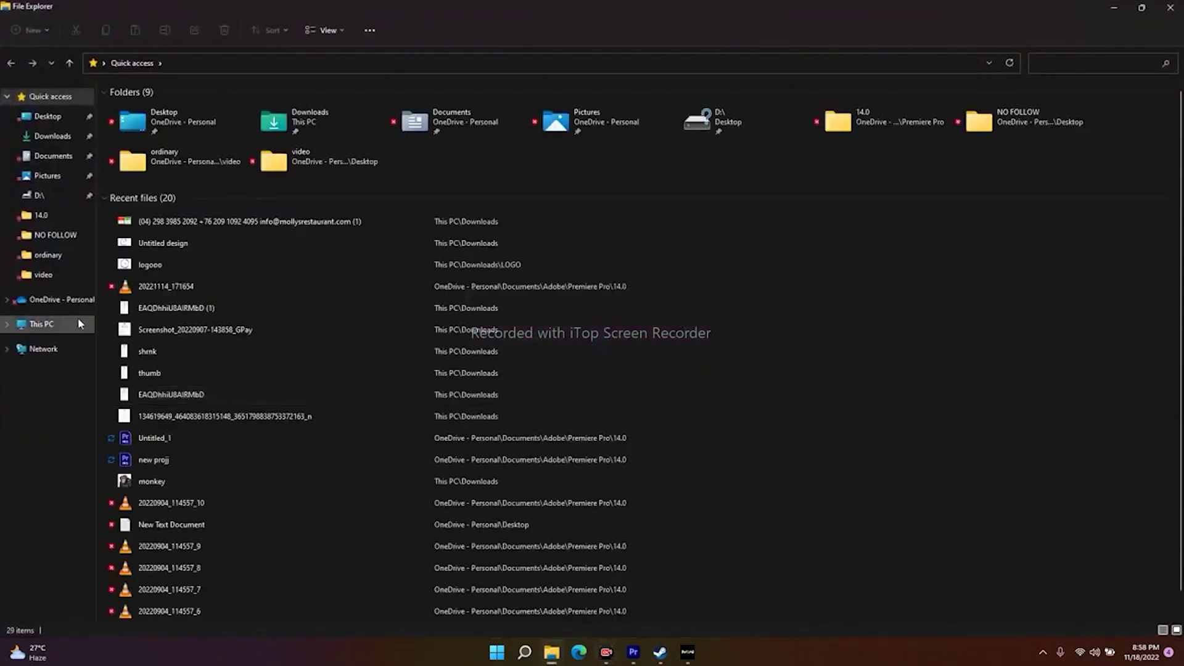
left_click(42, 324)
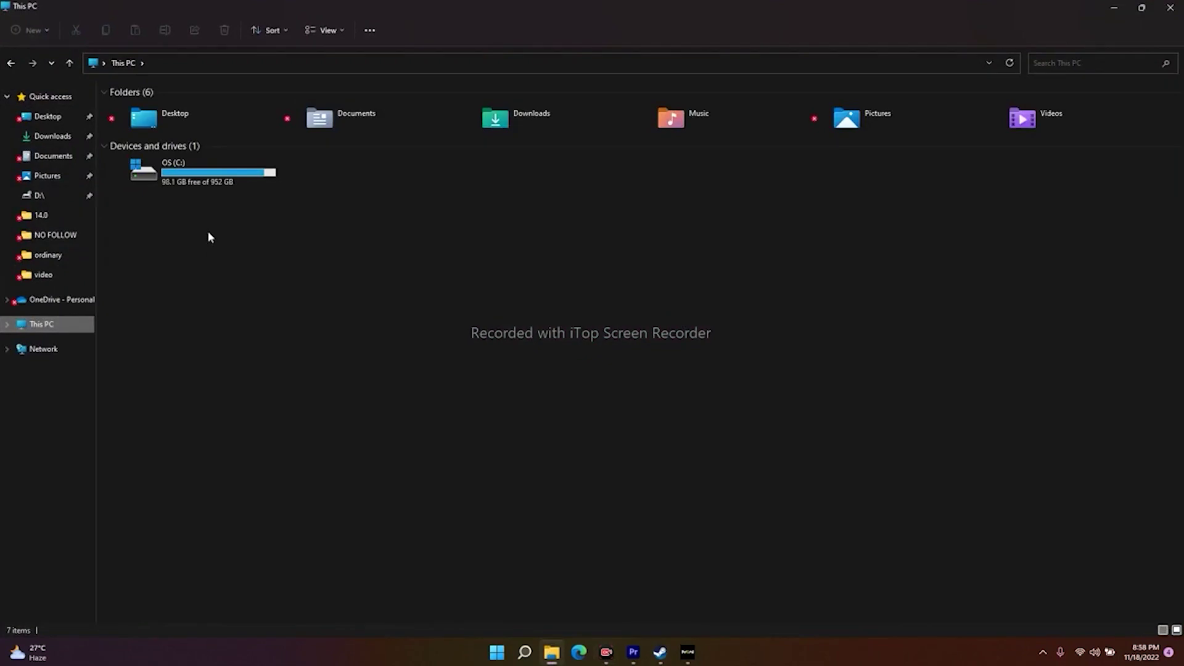
left_click(213, 184)
double_click(213, 184)
Go through Program Files (x86) > Steam > steamapps > common into Call of Duty HQ
left_click(166, 378)
double_click(167, 379)
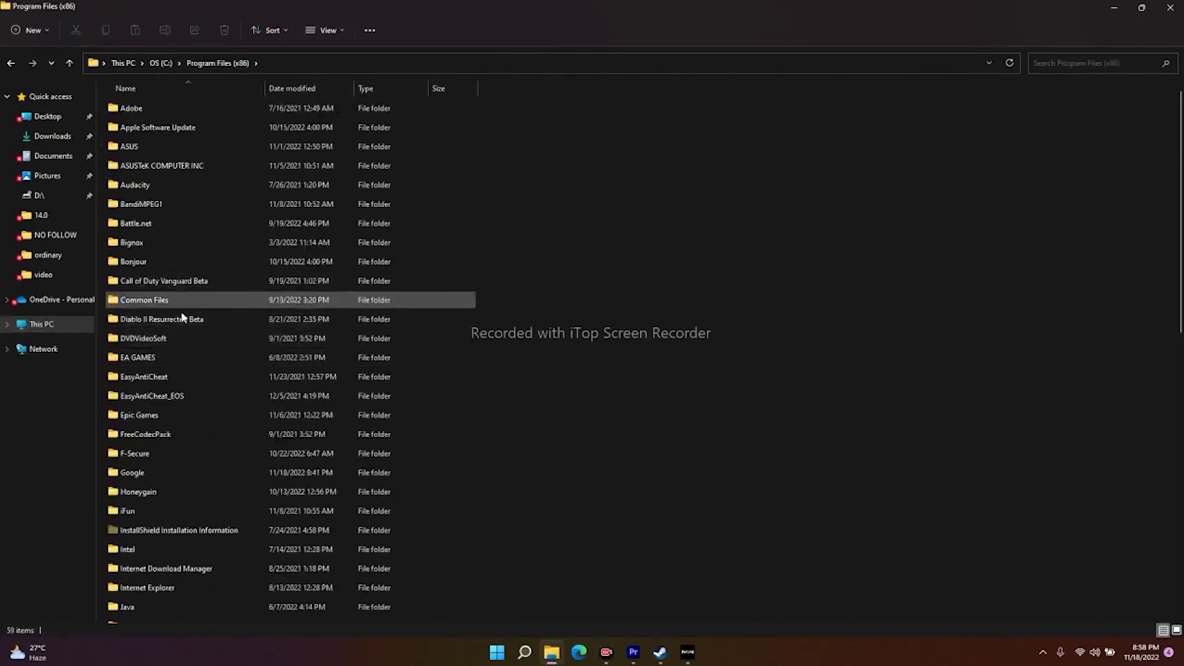
scroll(186, 326, "down", 2)
scroll(187, 326, "down", 9)
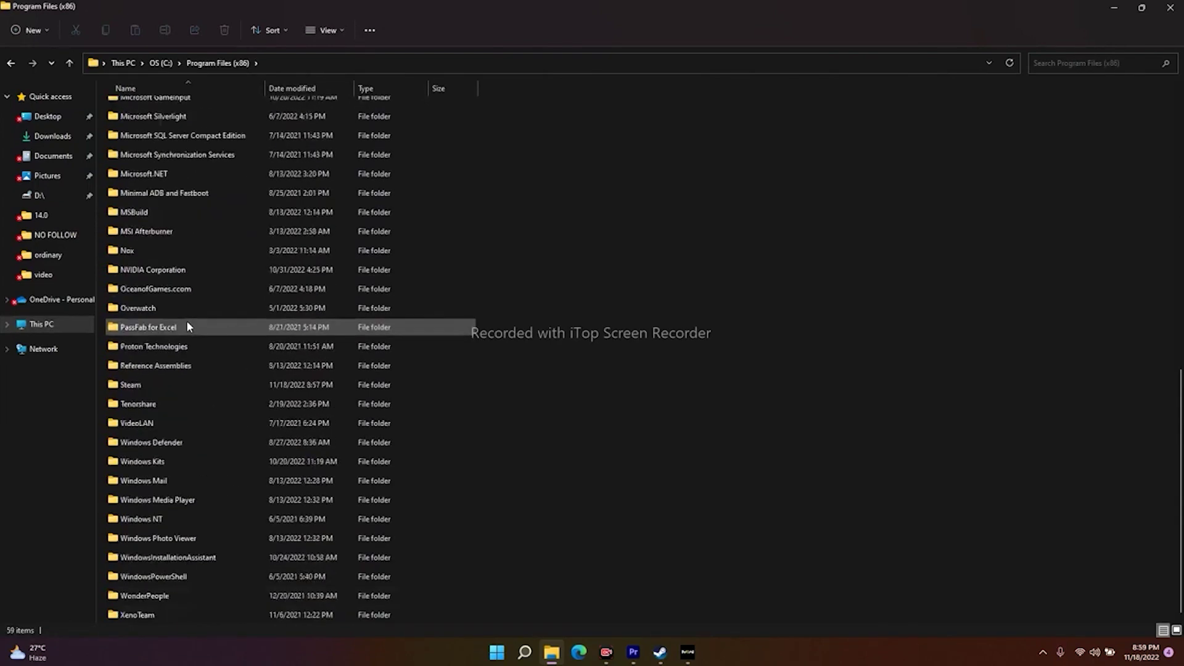
double_click(126, 386)
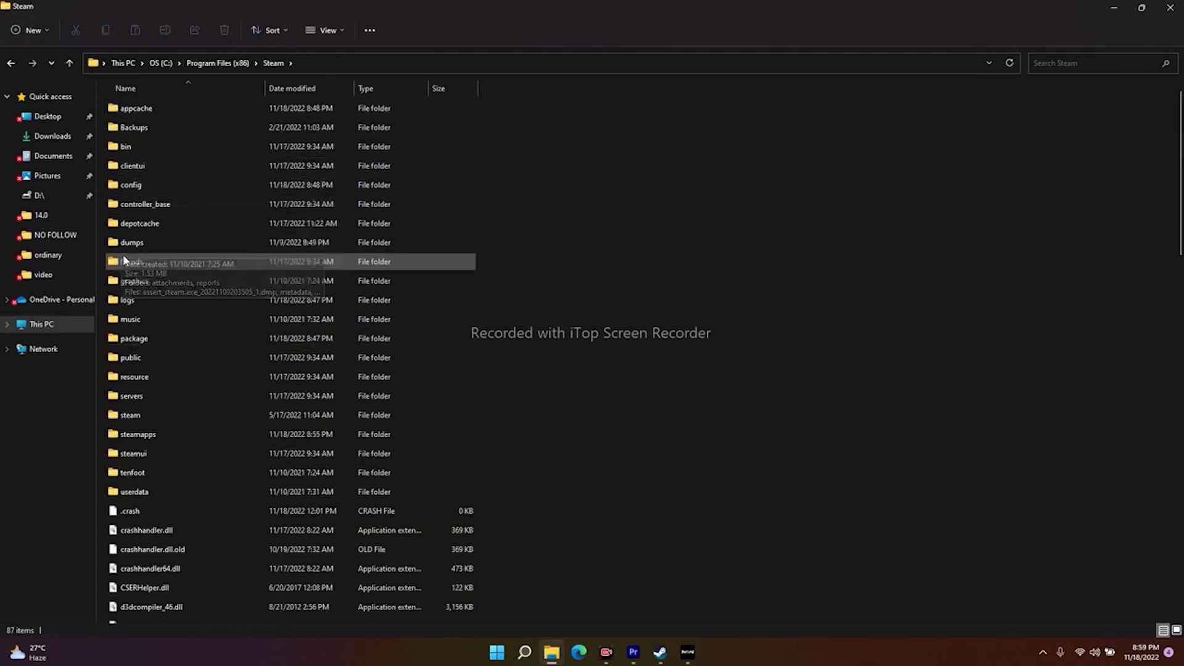
double_click(162, 431)
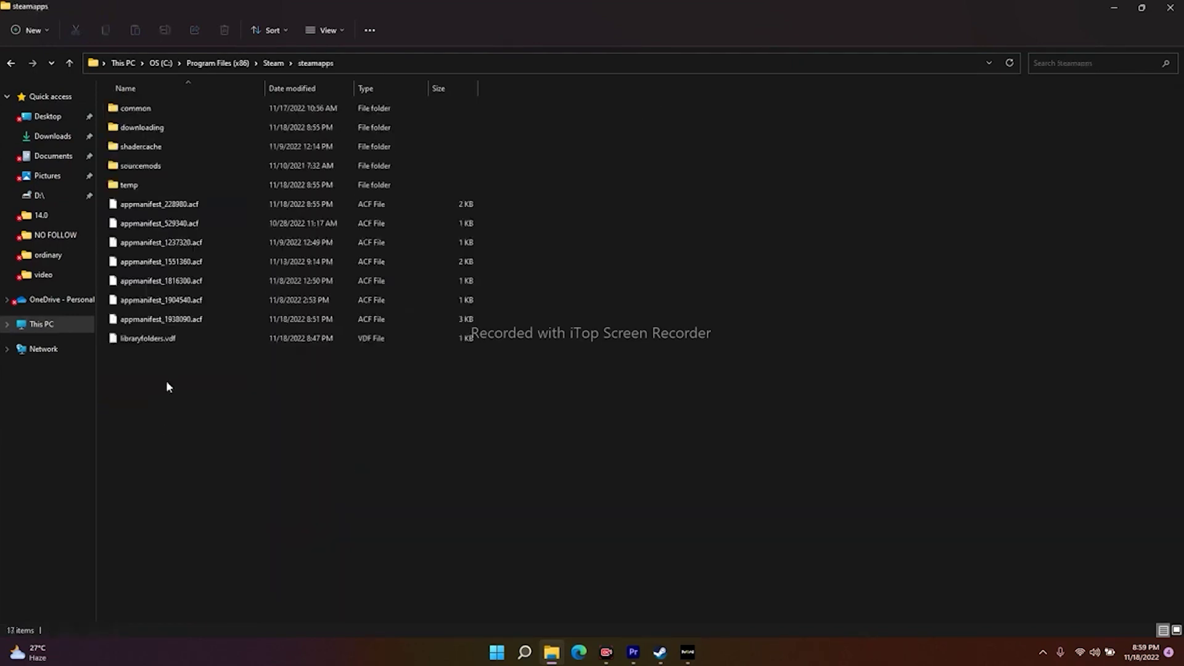
double_click(156, 110)
double_click(171, 109)
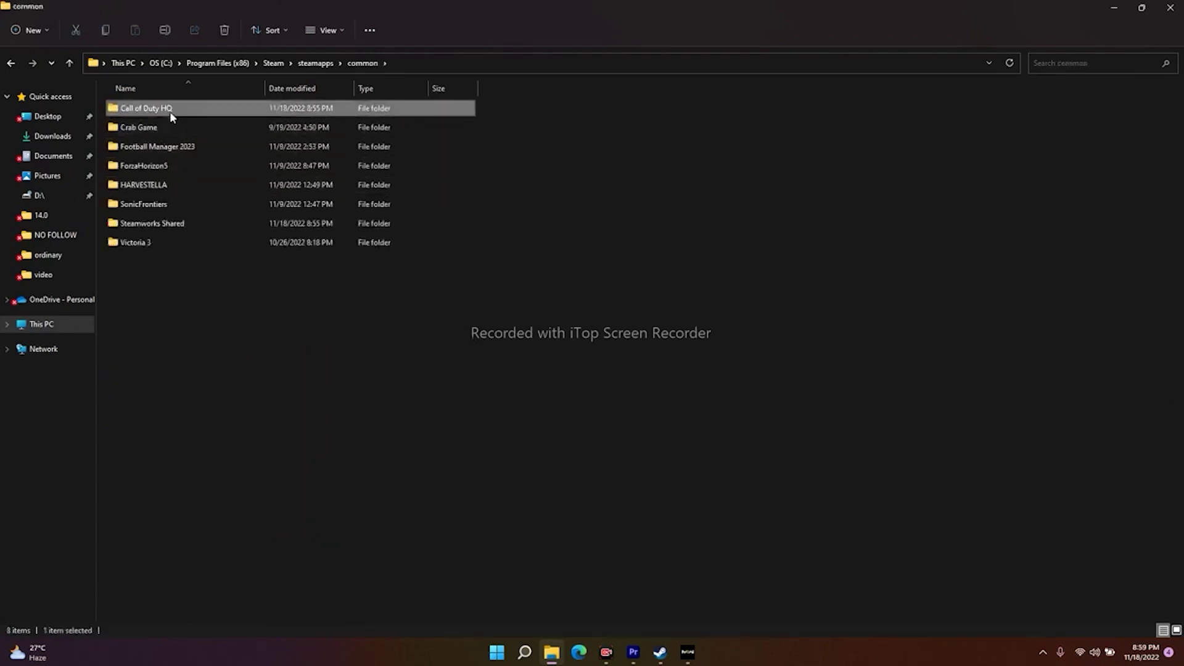
scroll(176, 262, "down", 5)
scroll(177, 265, "down", 2)
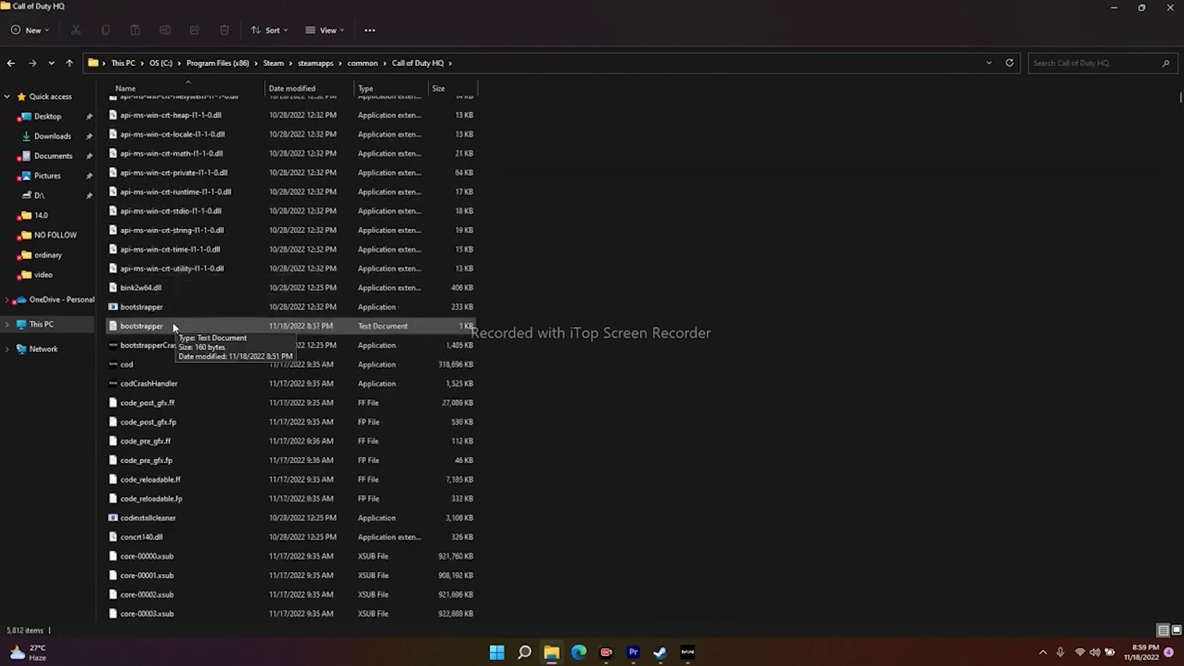
Confirm cod's Compatibility tab keeps 'Run as administrator' on, then close the folder window
left_click(178, 365)
right_click(179, 368)
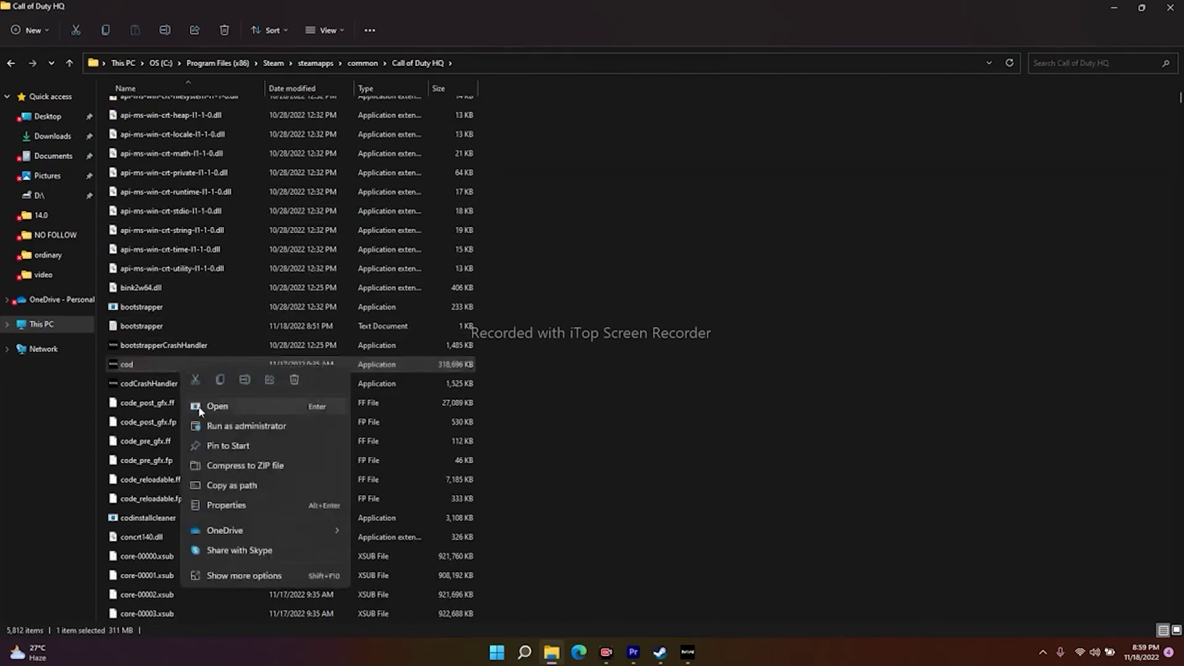
left_click(247, 575)
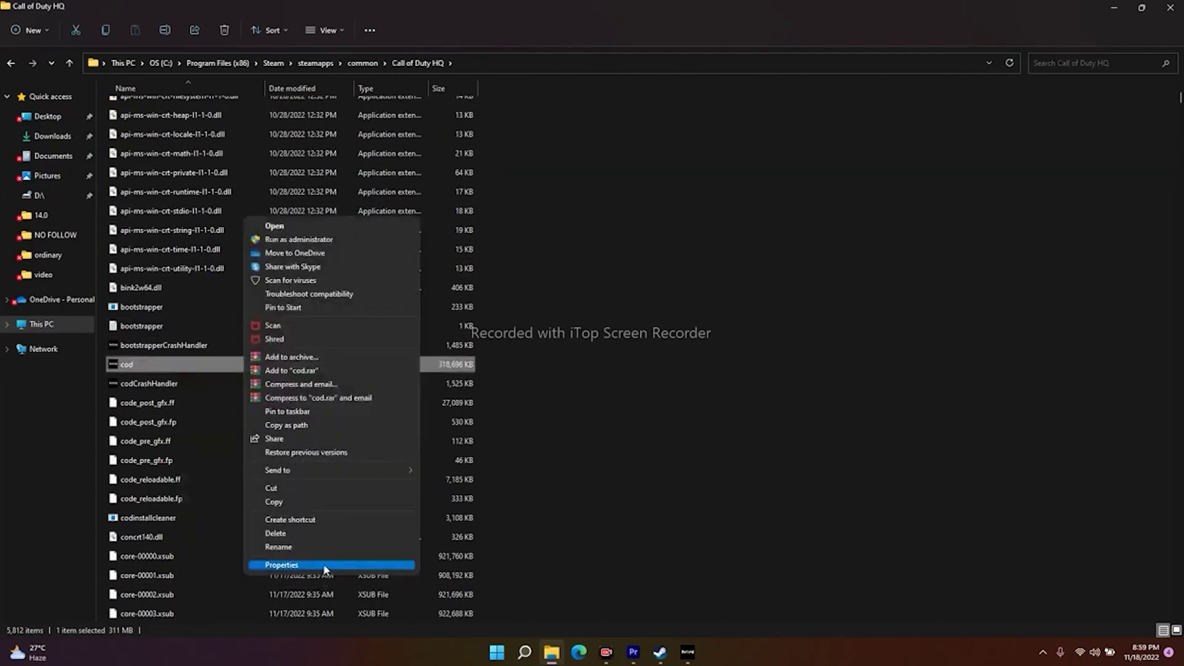
left_click(325, 564)
left_click(294, 327)
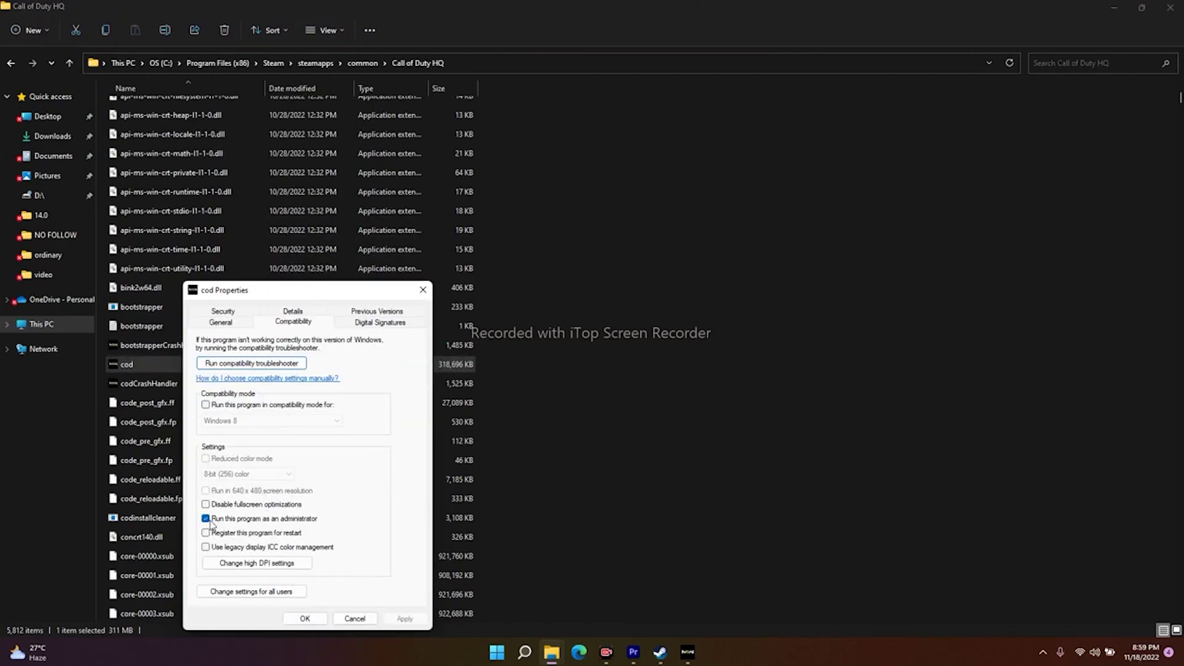
left_click(305, 619)
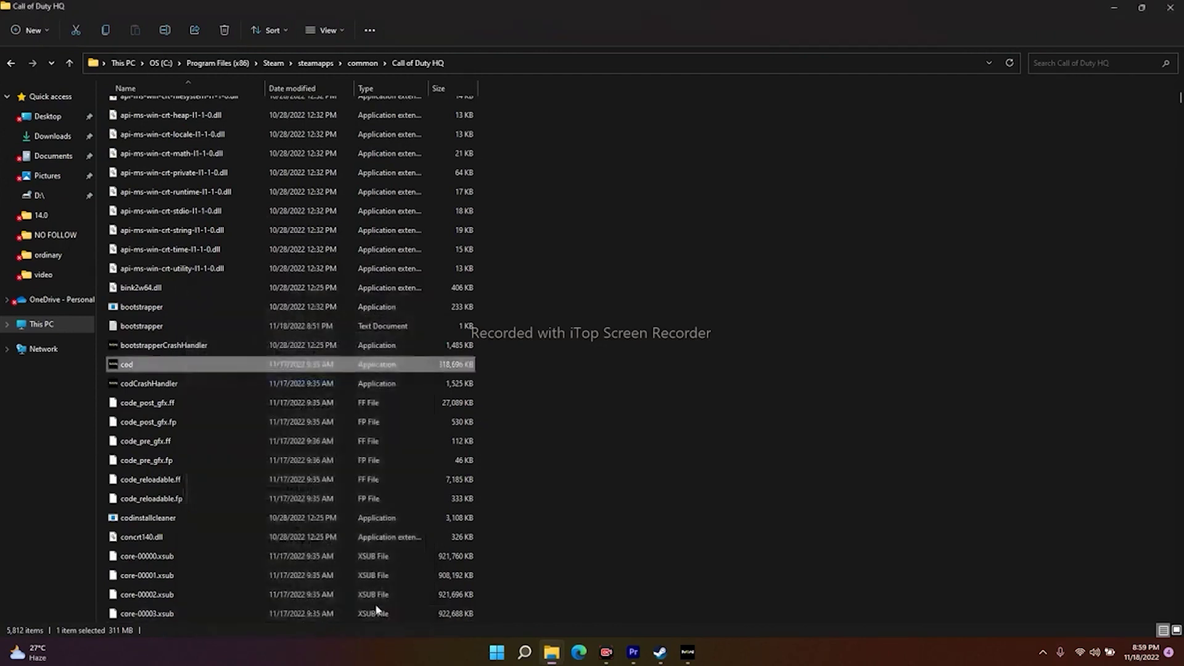
left_click(1170, 7)
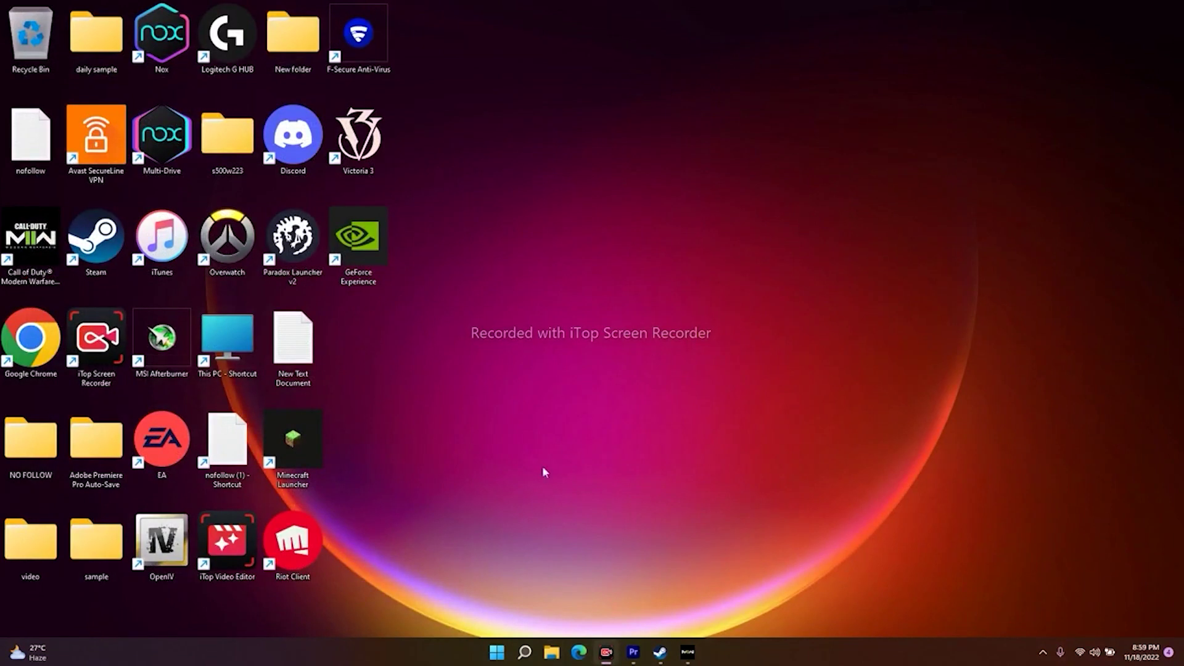
Open the Windows Graphics settings page by searching 'gra'
left_click(524, 652)
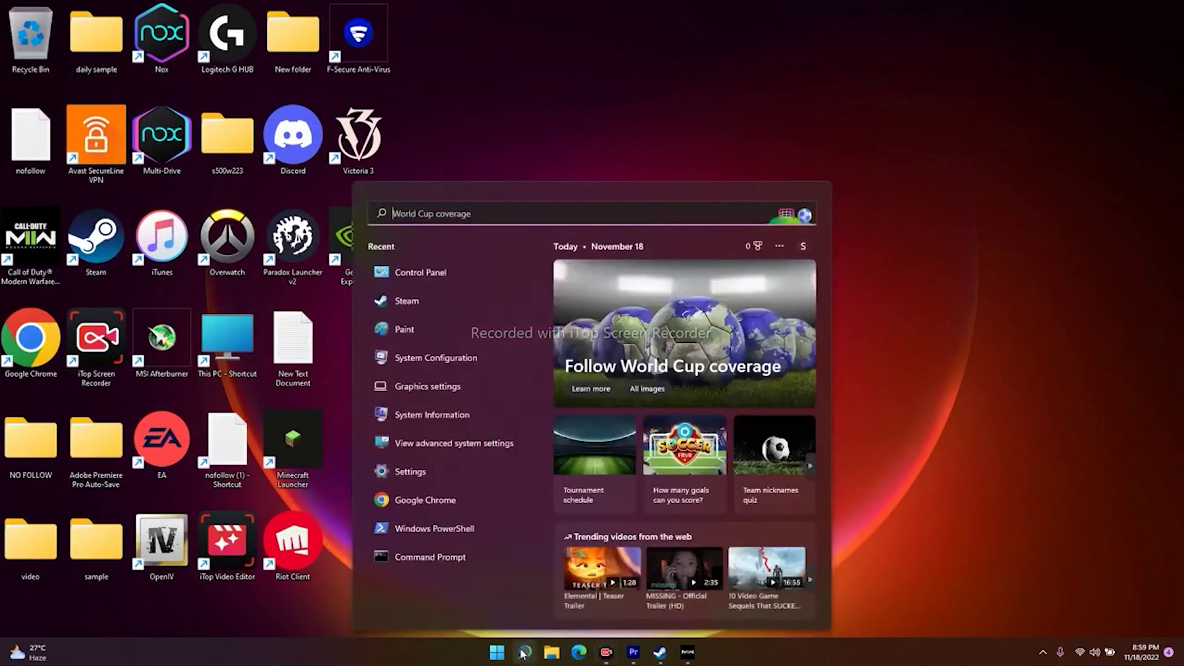
type("graphics settings")
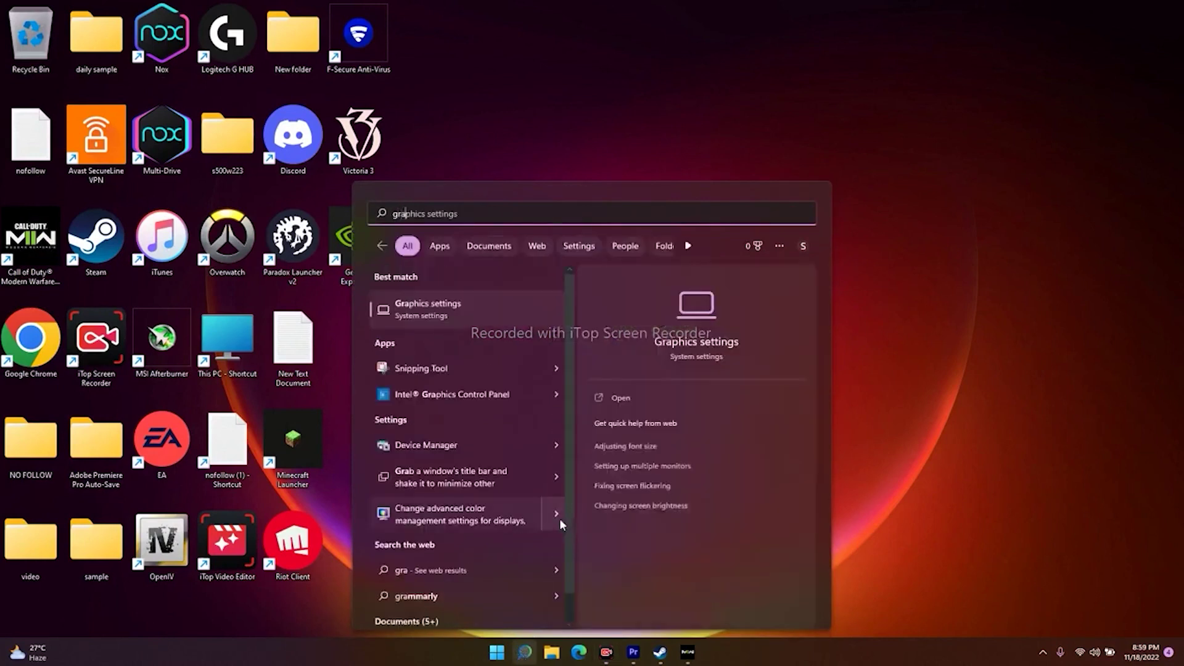
left_click(491, 306)
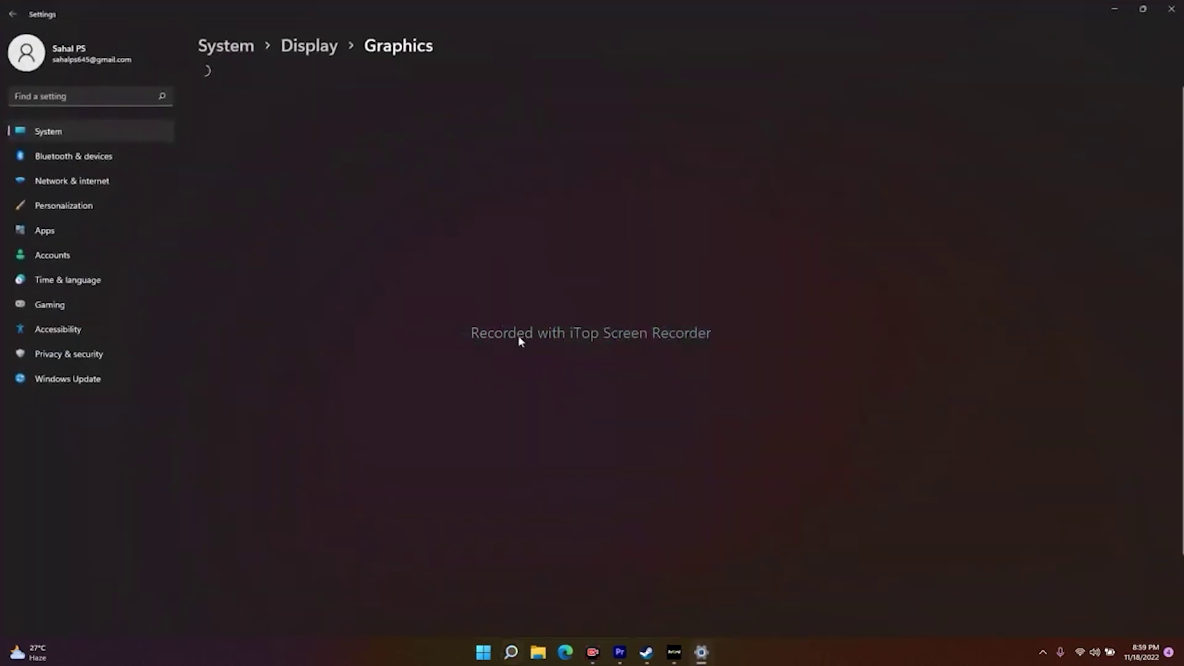
scroll(572, 335, "down", 4)
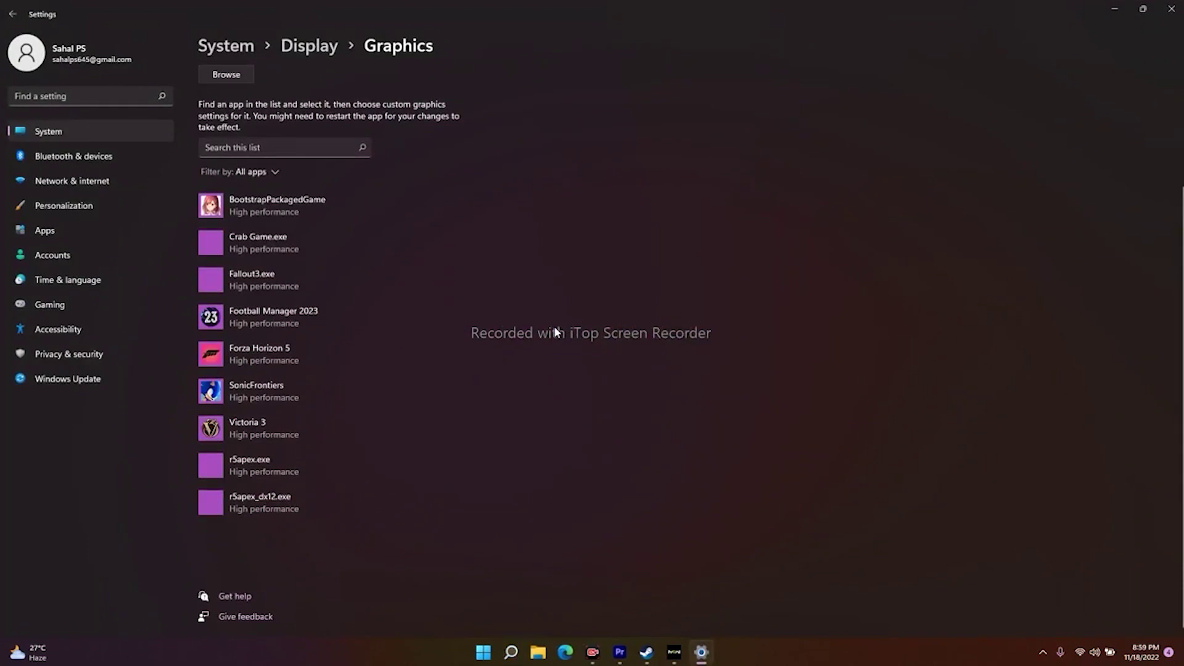
scroll(481, 396, "up", 3)
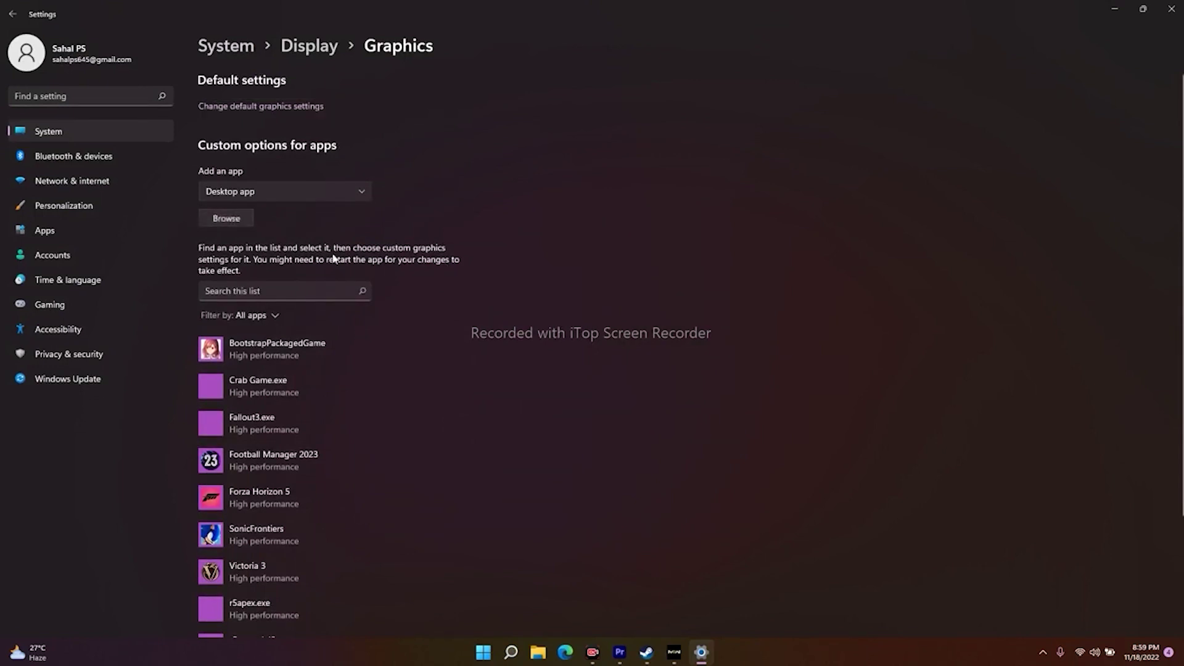
Add cod.exe from Program Files (x86)\Steam\steamapps\common\Call of Duty HQ to the custom app list
left_click(226, 218)
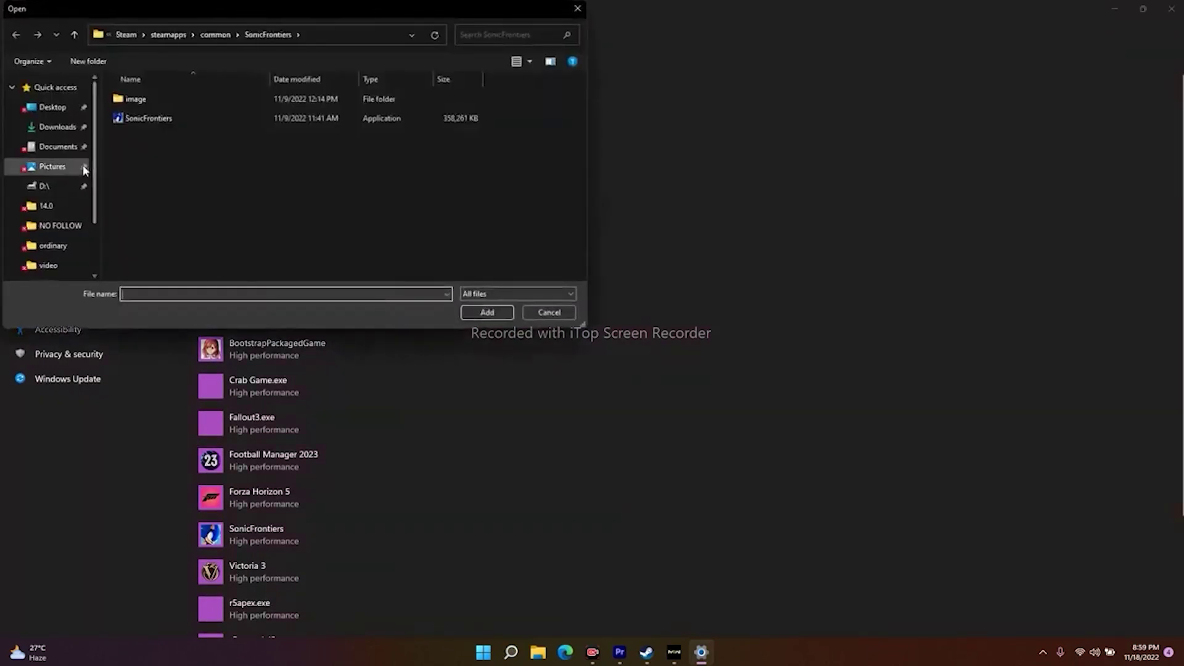
scroll(58, 203, "down", 2)
left_click(64, 251)
double_click(225, 244)
scroll(164, 174, "down", 2)
double_click(168, 250)
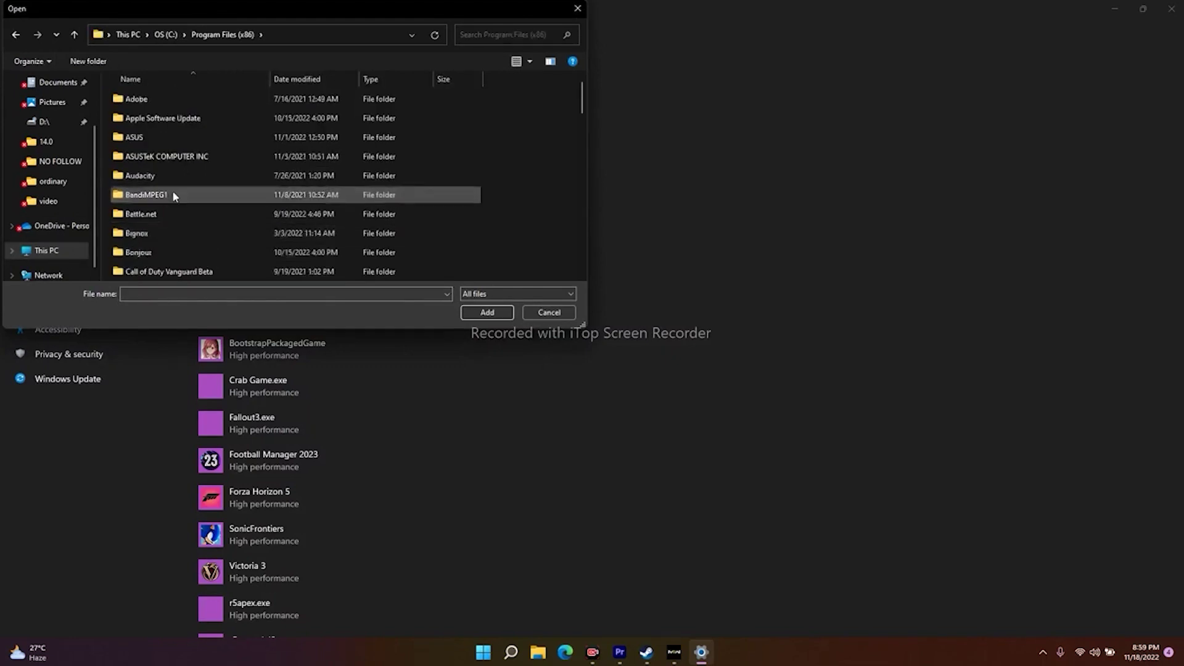
scroll(177, 141, "down", 8)
scroll(177, 142, "down", 6)
double_click(179, 175)
scroll(182, 160, "down", 5)
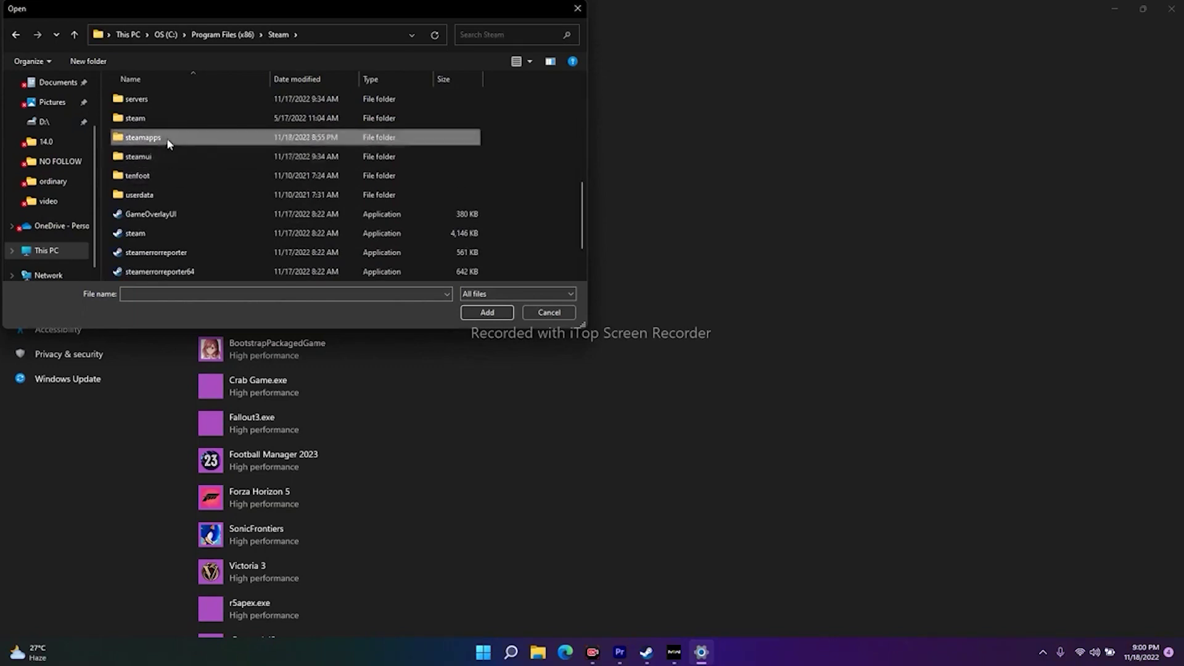
double_click(168, 140)
double_click(157, 101)
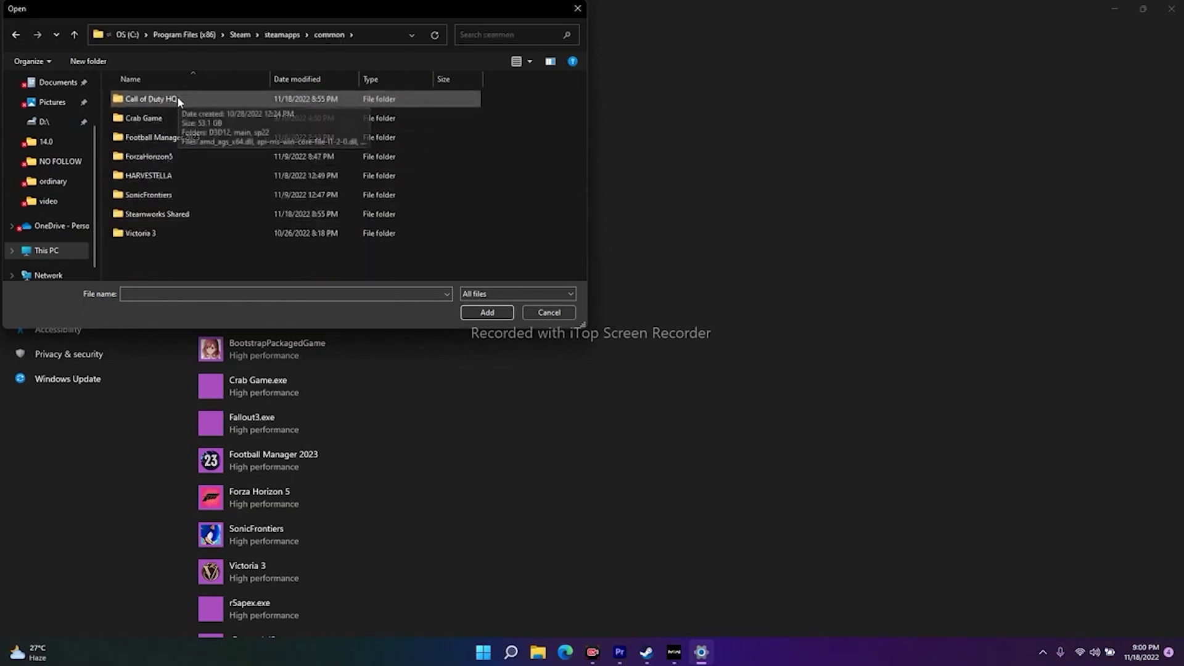
double_click(178, 99)
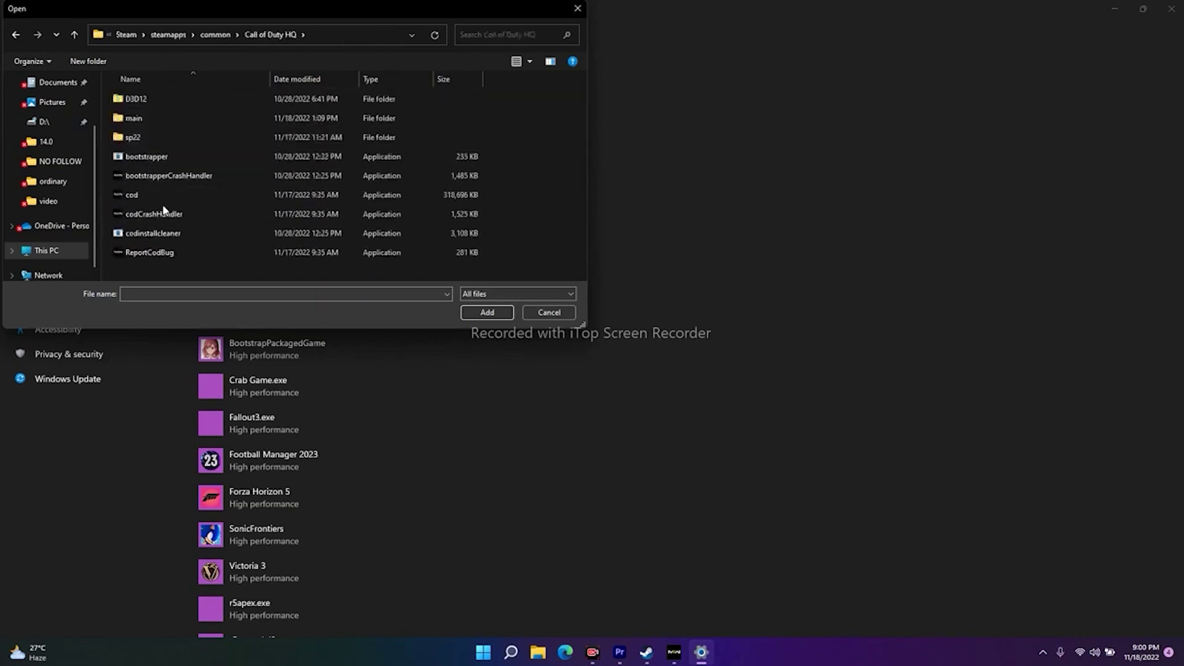
left_click(159, 195)
left_click(487, 312)
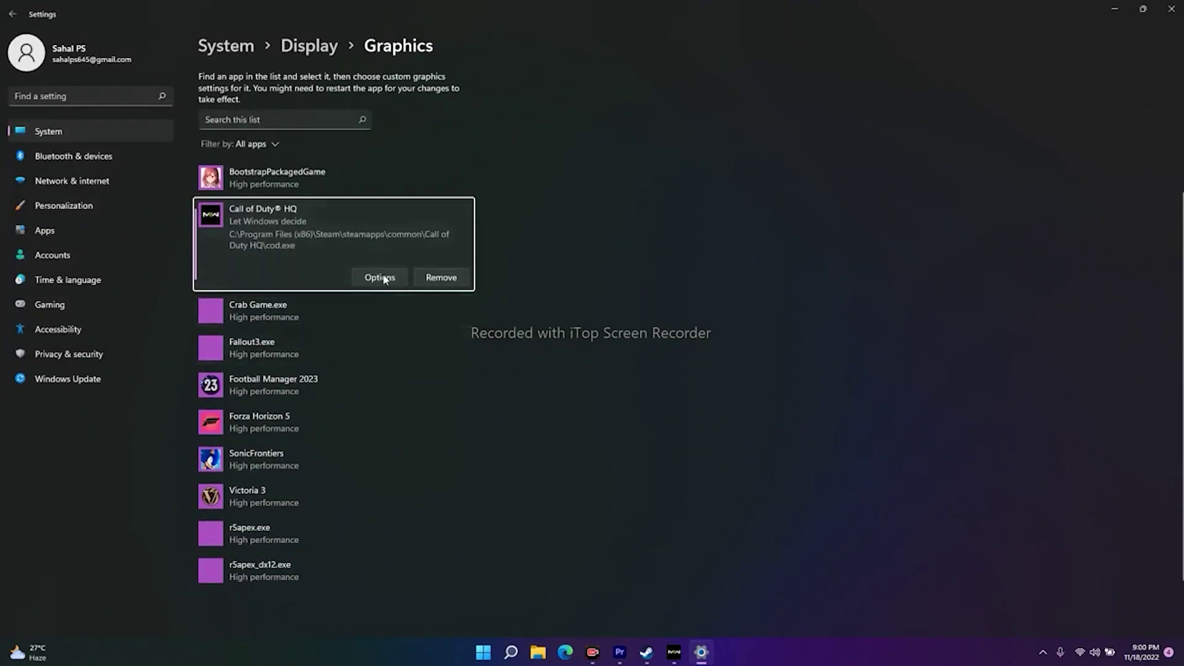
Save Call of Duty HQ's graphics preference as High performance and close Settings
left_click(381, 278)
left_click(510, 340)
left_click(536, 406)
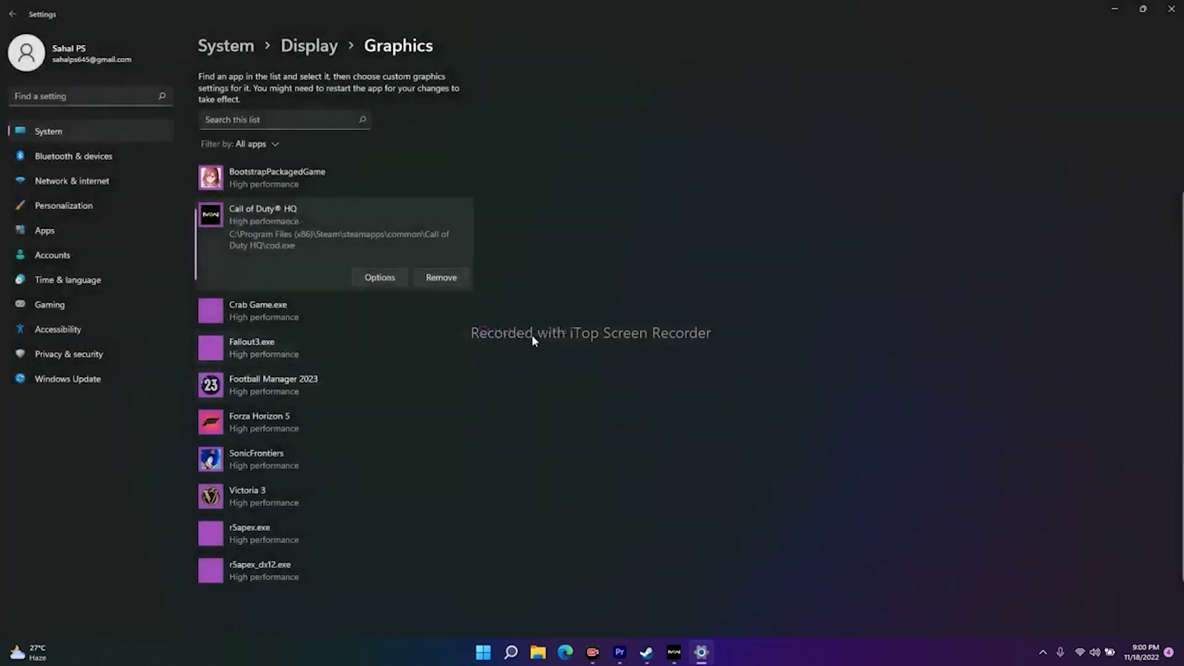
left_click(1172, 10)
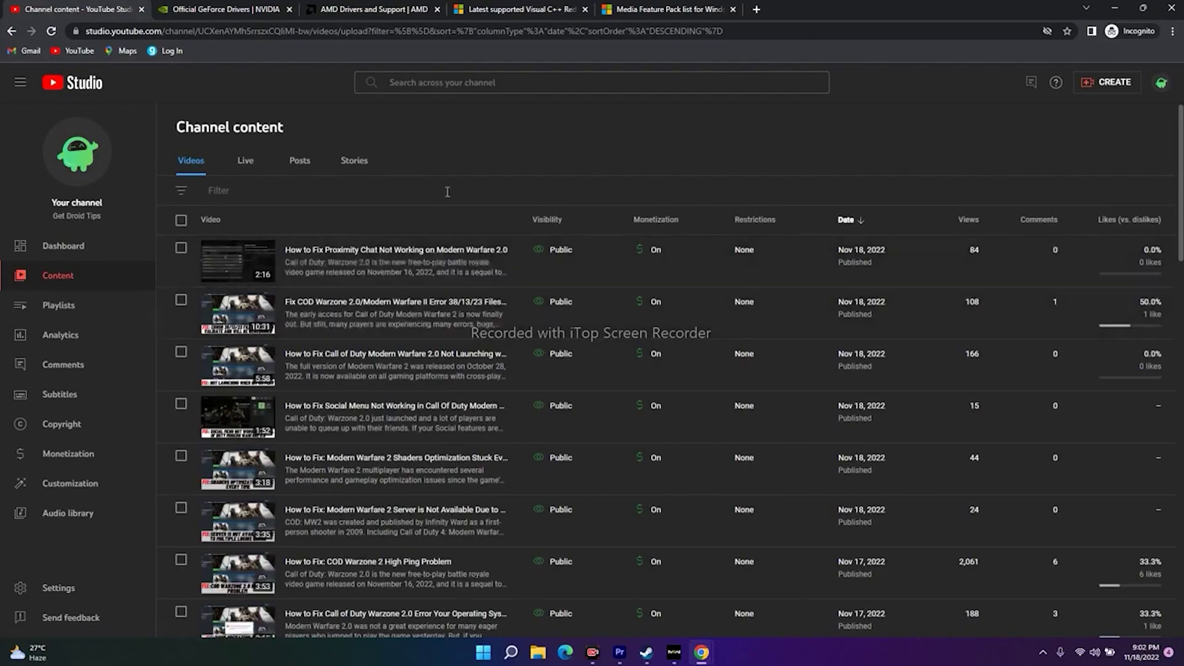
Download the X86 vc_redist installer from Microsoft's Visual C++ Redistributable page and run it
left_click(518, 9)
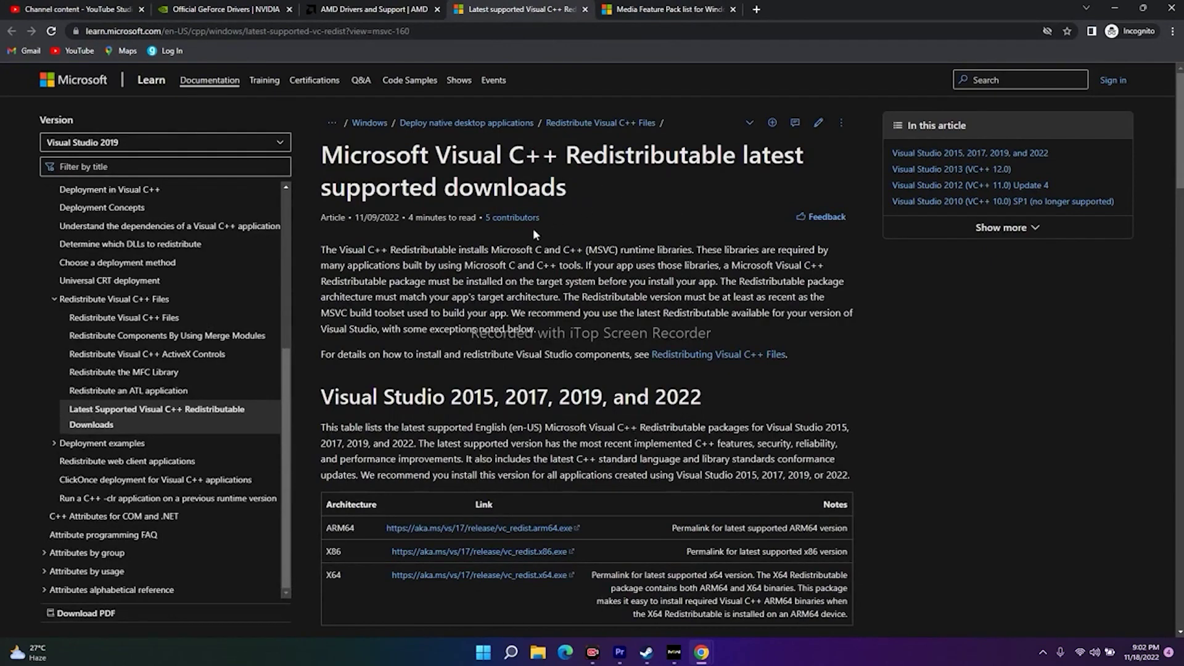
scroll(534, 230, "down", 3)
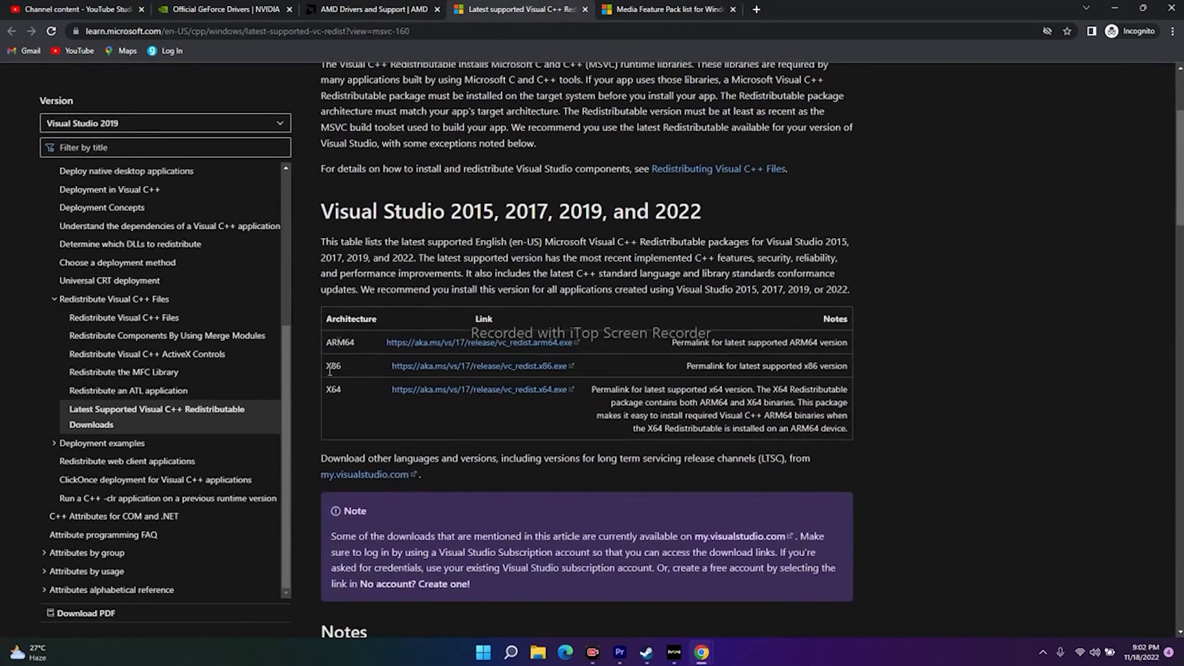
left_click(430, 366)
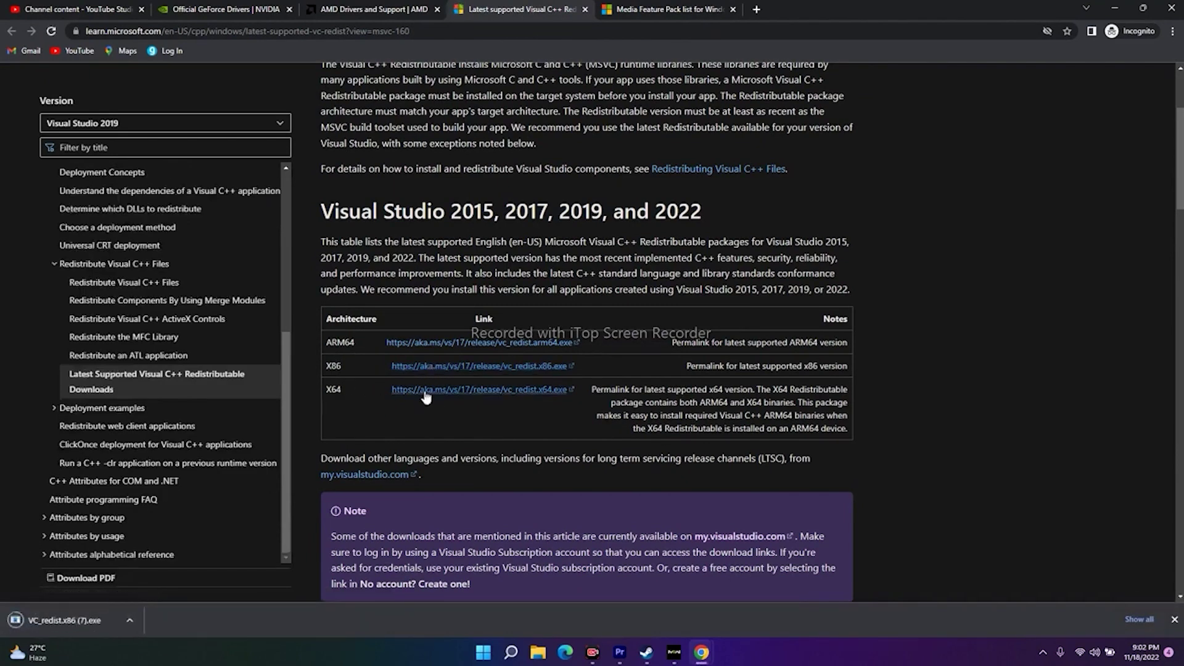
left_click(130, 622)
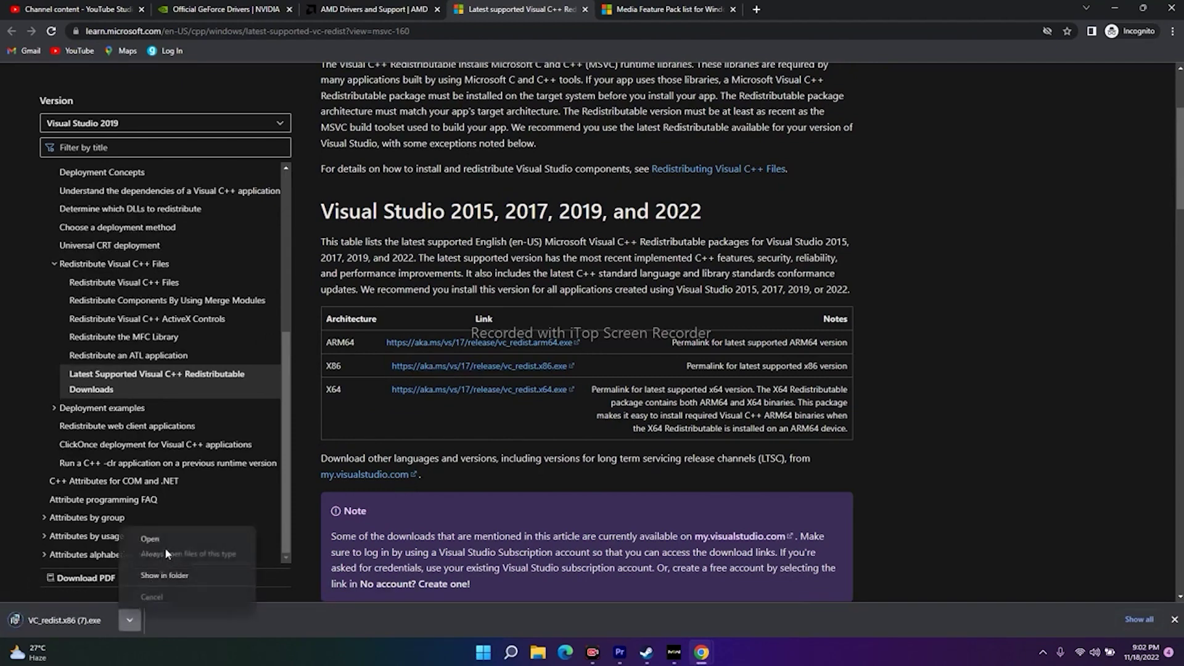
left_click(165, 538)
left_click(631, 335)
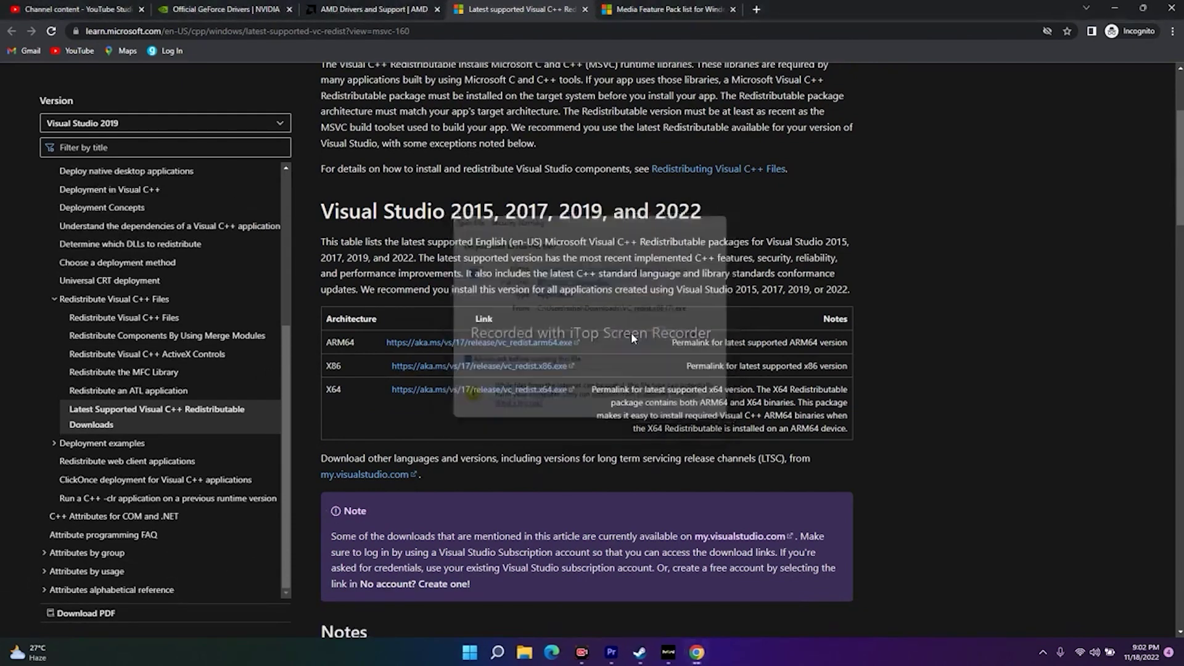
Accept the license and start the 2015-2022 x86 install, then cancel it midway
left_click(555, 376)
left_click(656, 395)
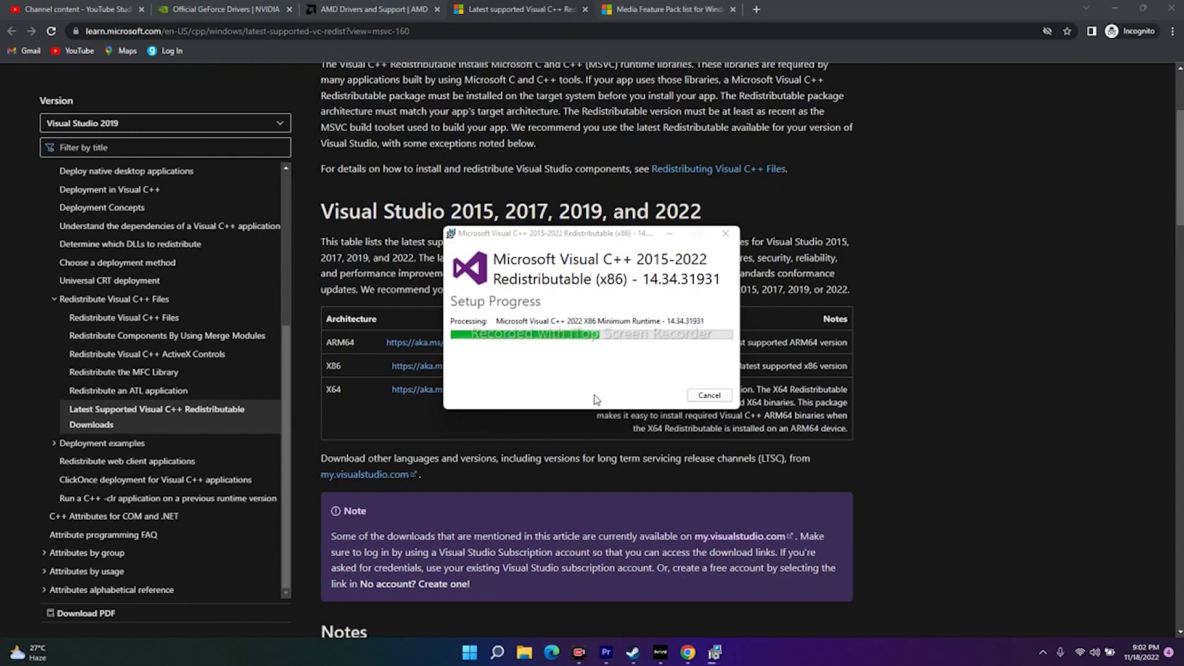
left_click(725, 233)
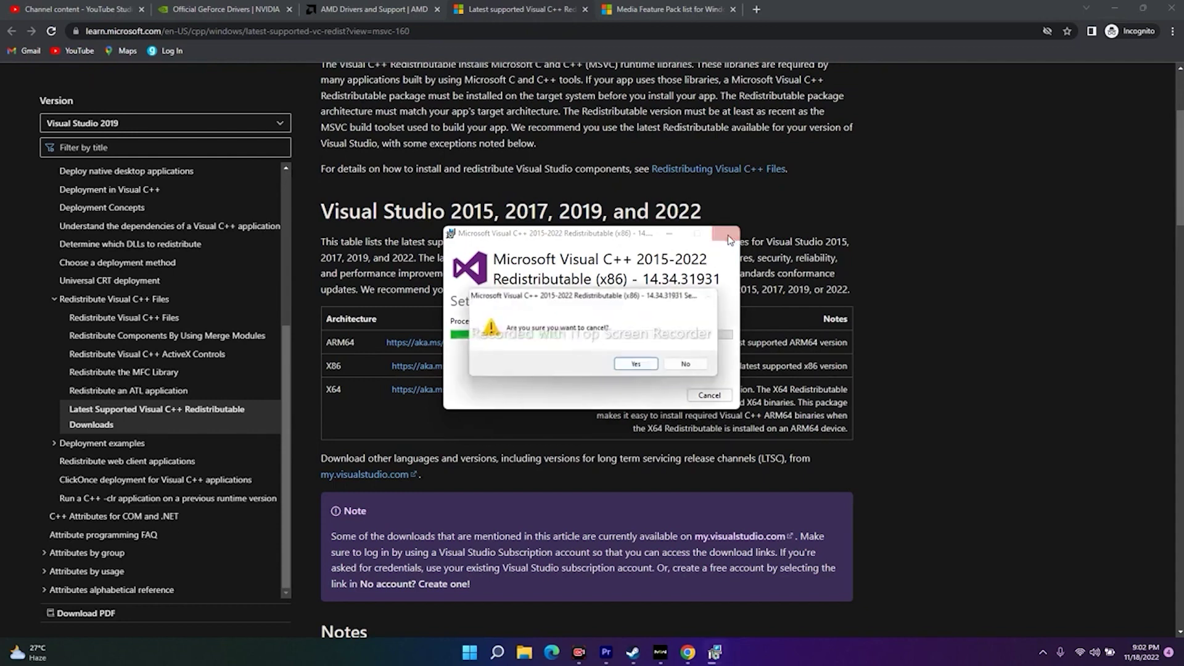
left_click(645, 365)
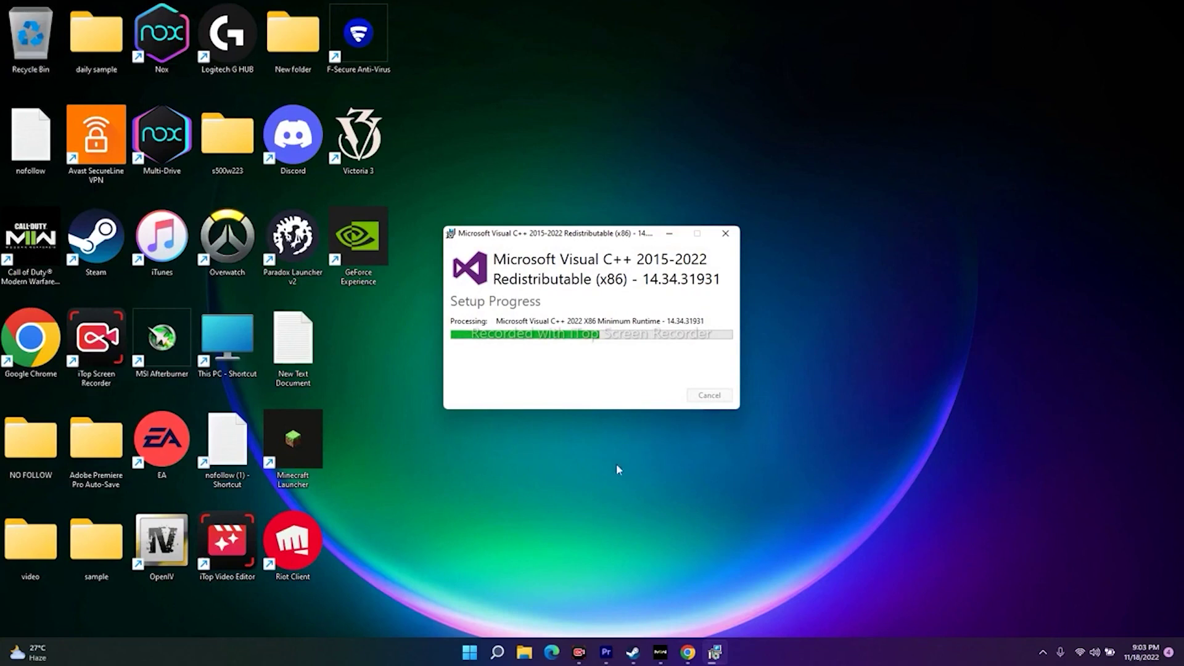
Review running processes in Task Manager, close it, and dismiss the Visual C++ Setup Failed dialog
right_click(470, 652)
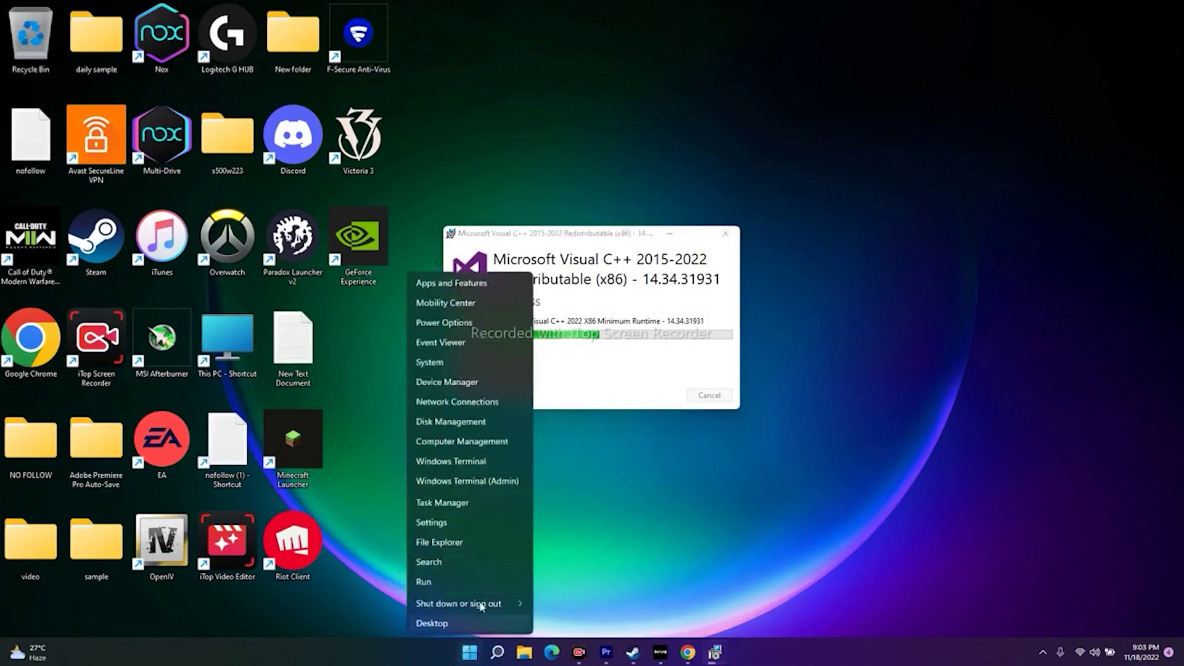
left_click(463, 504)
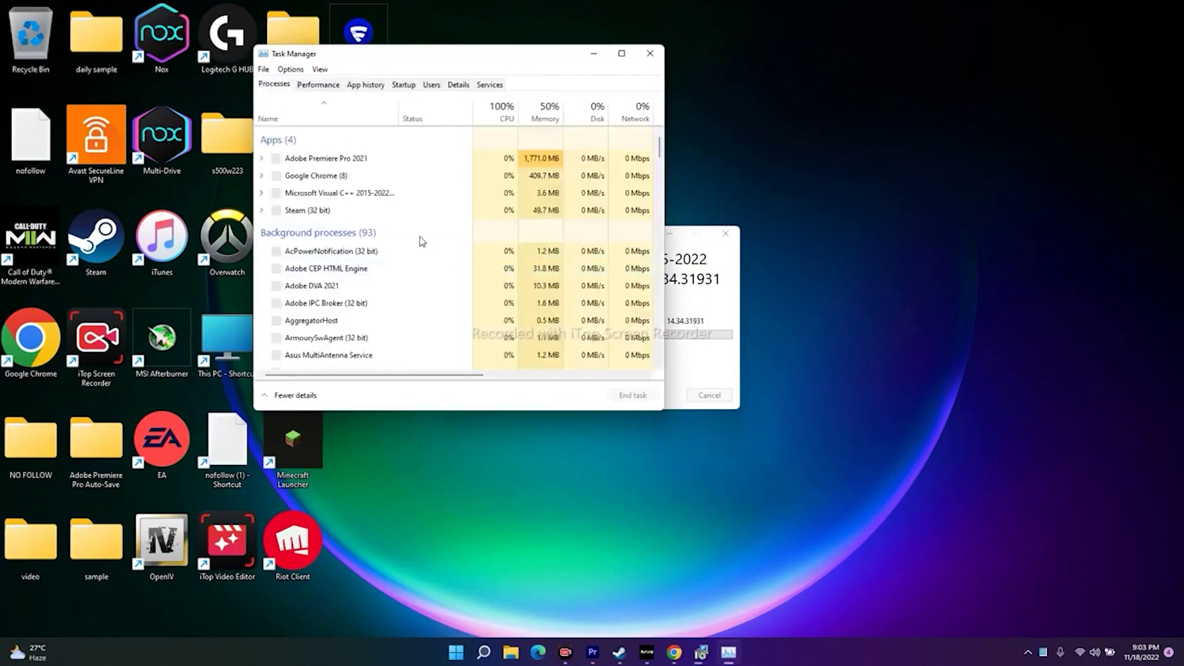
left_click(650, 53)
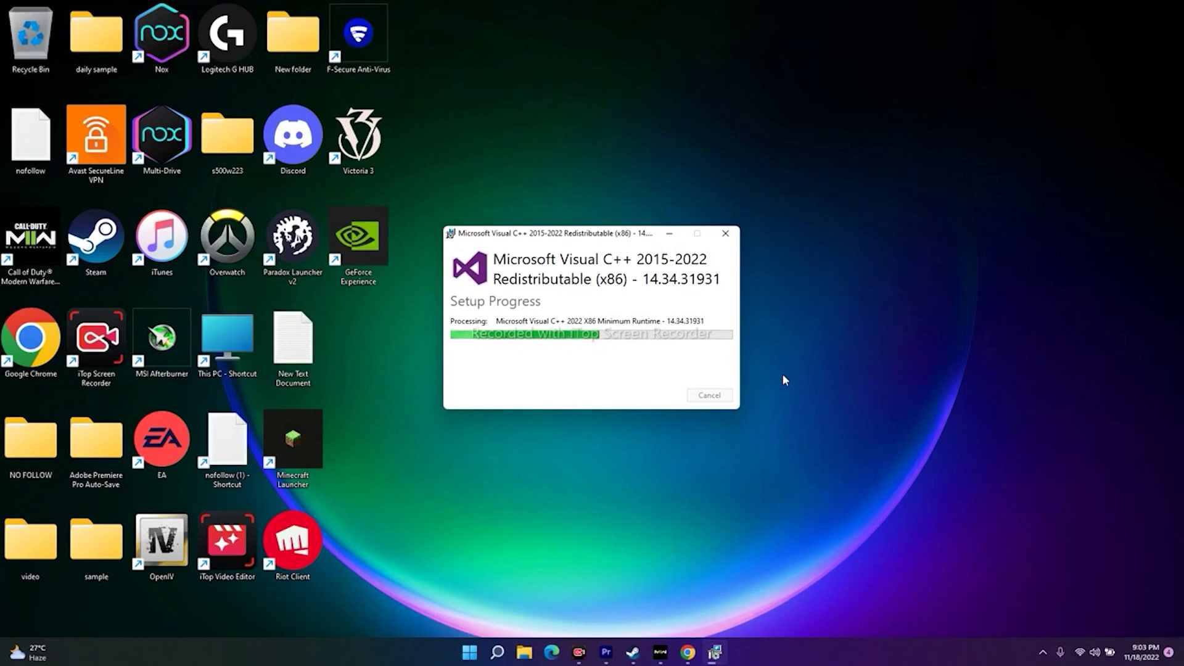
left_click(729, 396)
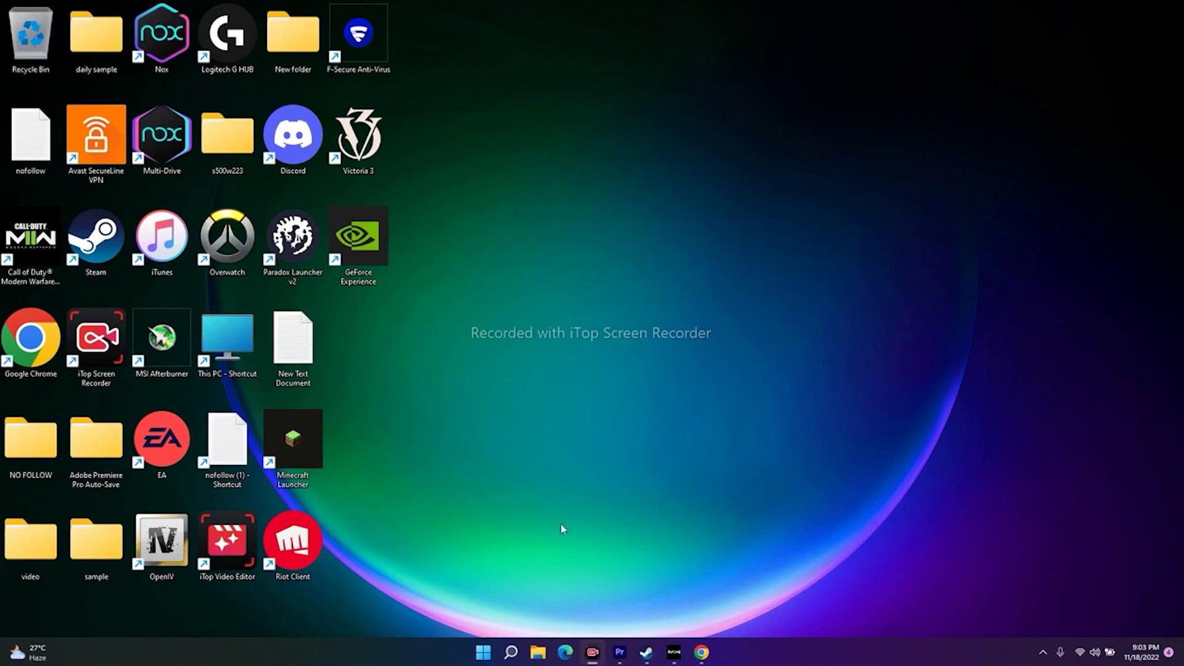
left_click(511, 652)
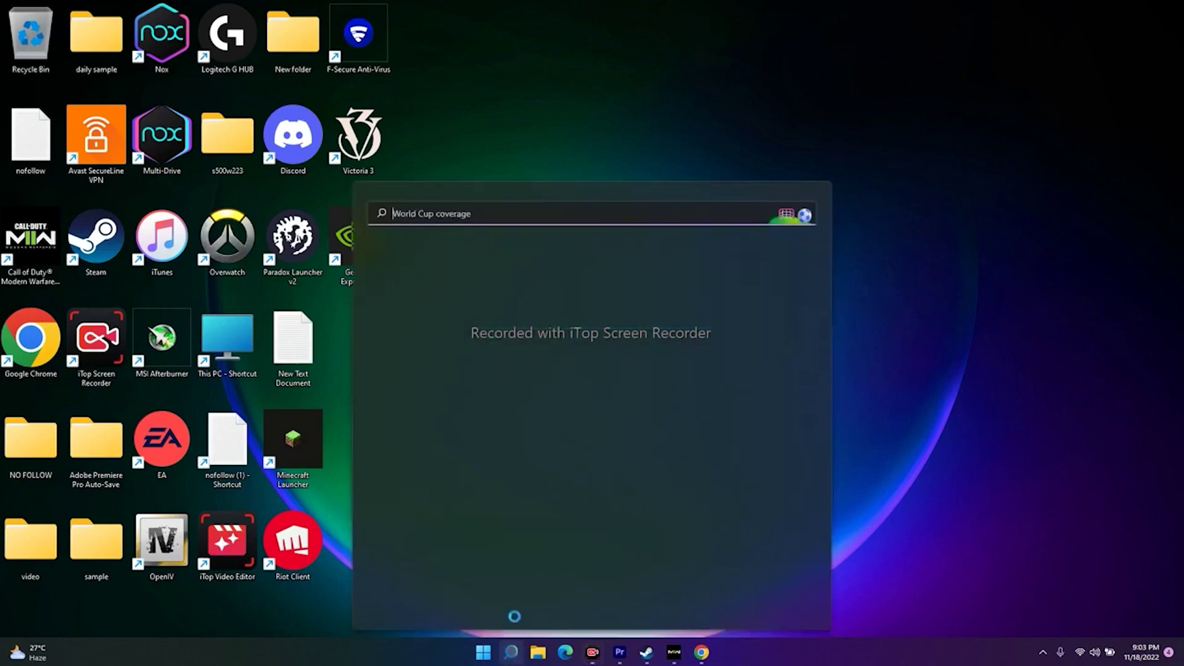
left_click(440, 389)
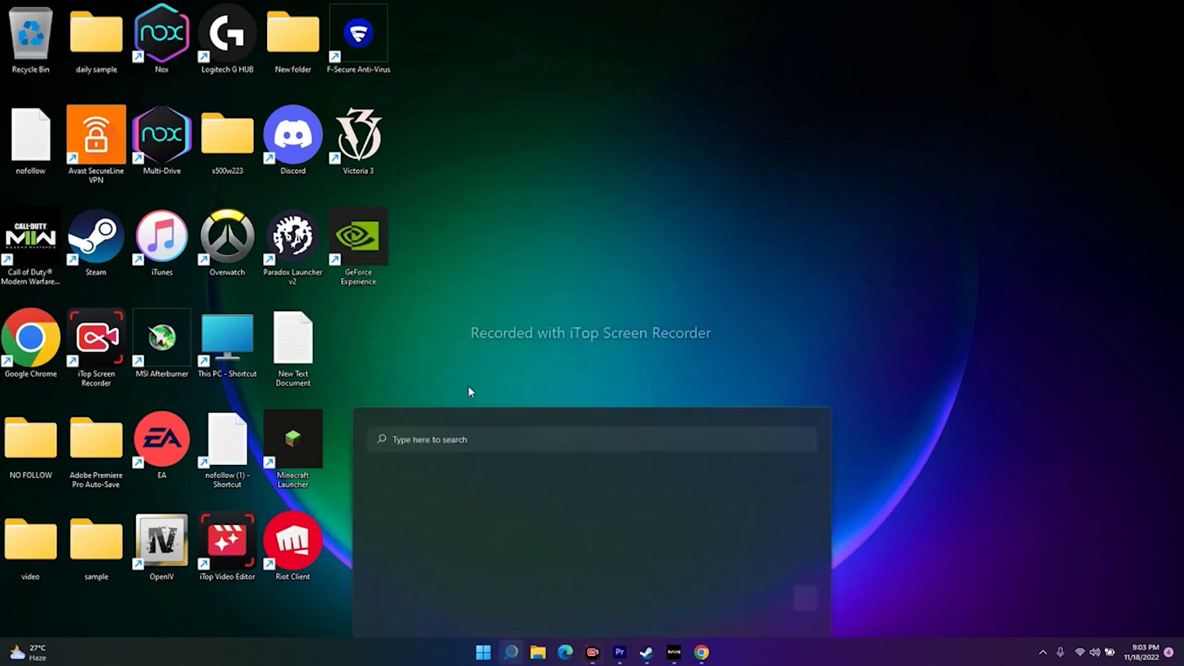
left_click(493, 228)
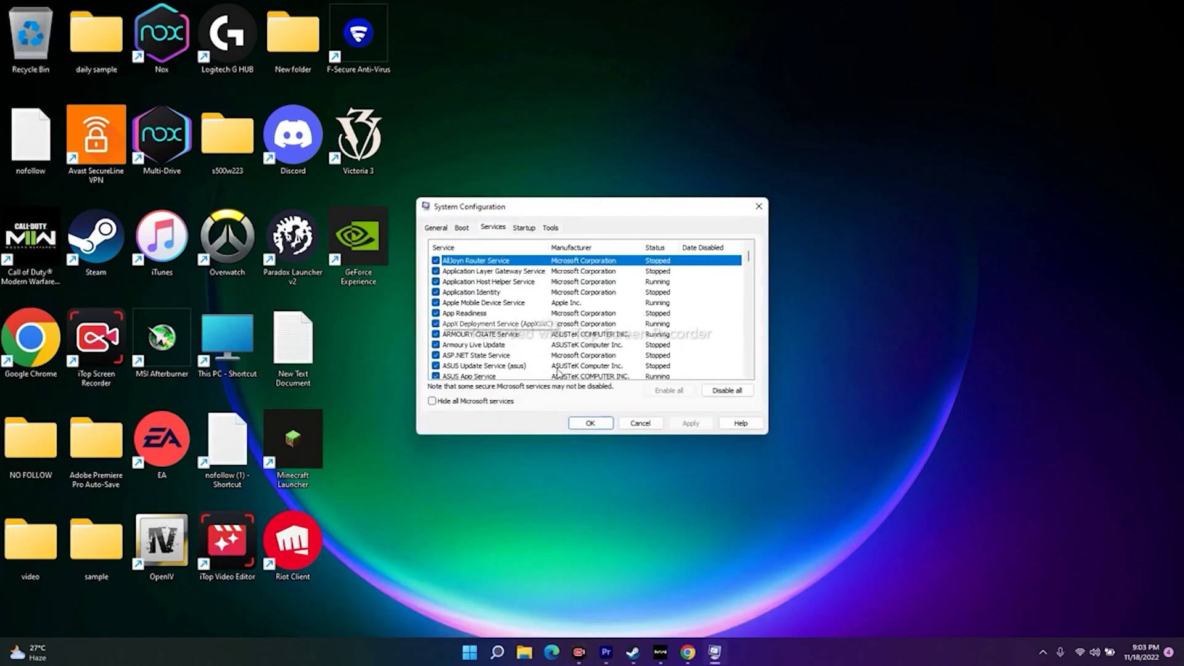
left_click(461, 403)
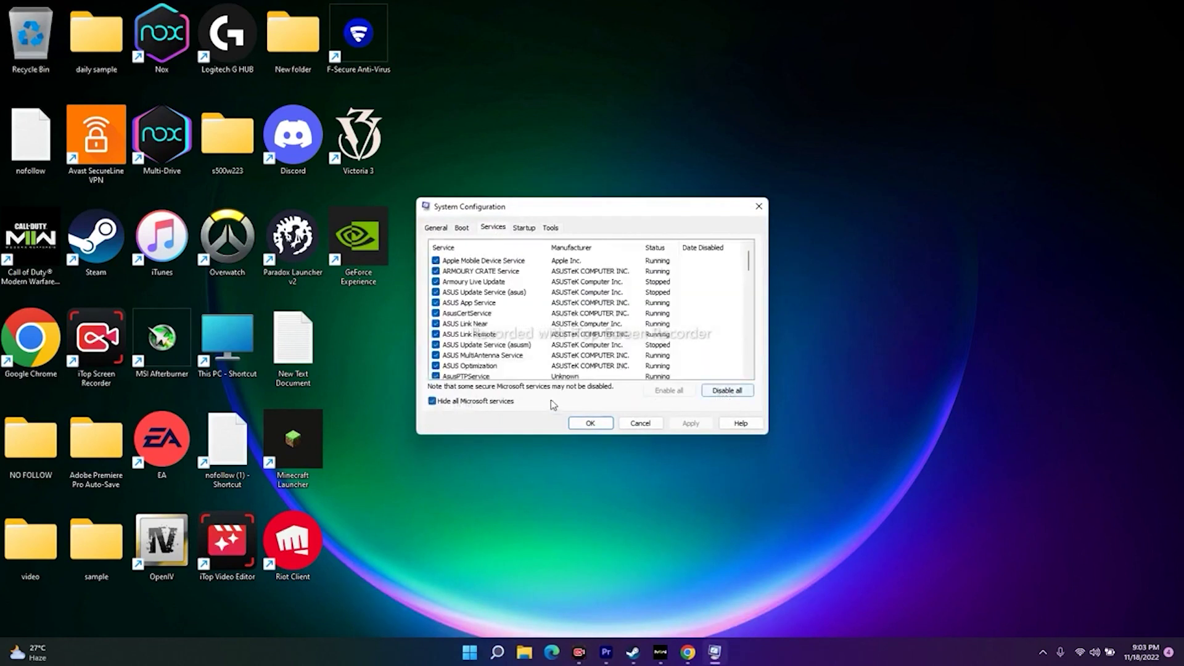
left_click(497, 401)
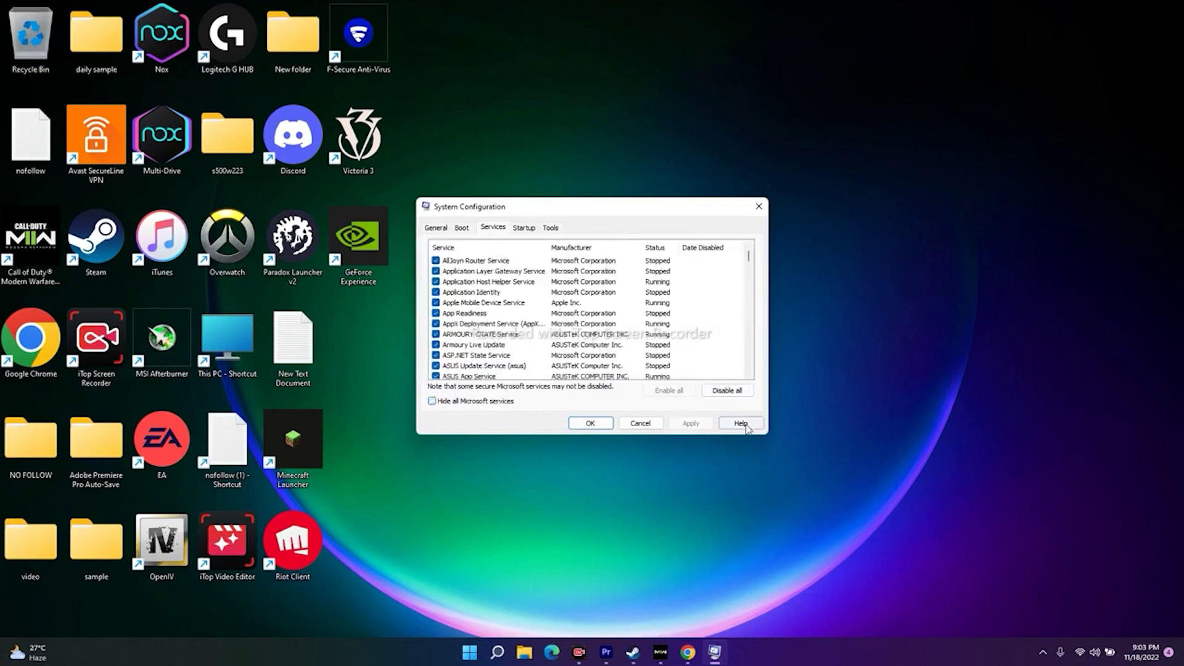
left_click(590, 423)
left_click(646, 653)
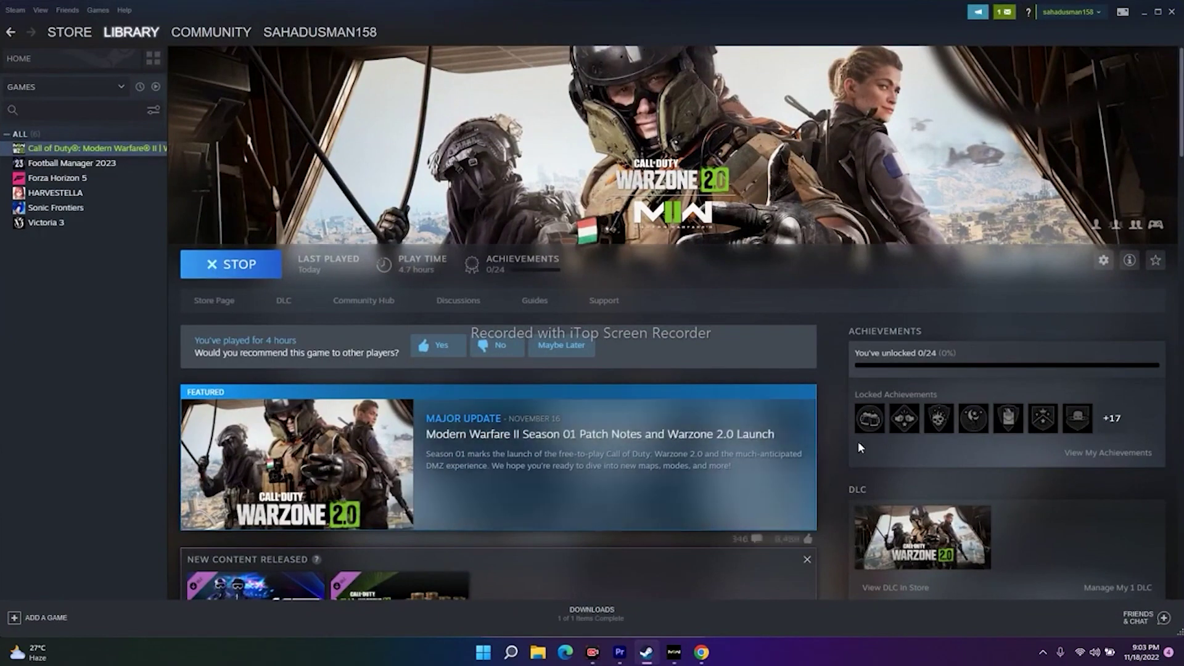
left_click(1142, 12)
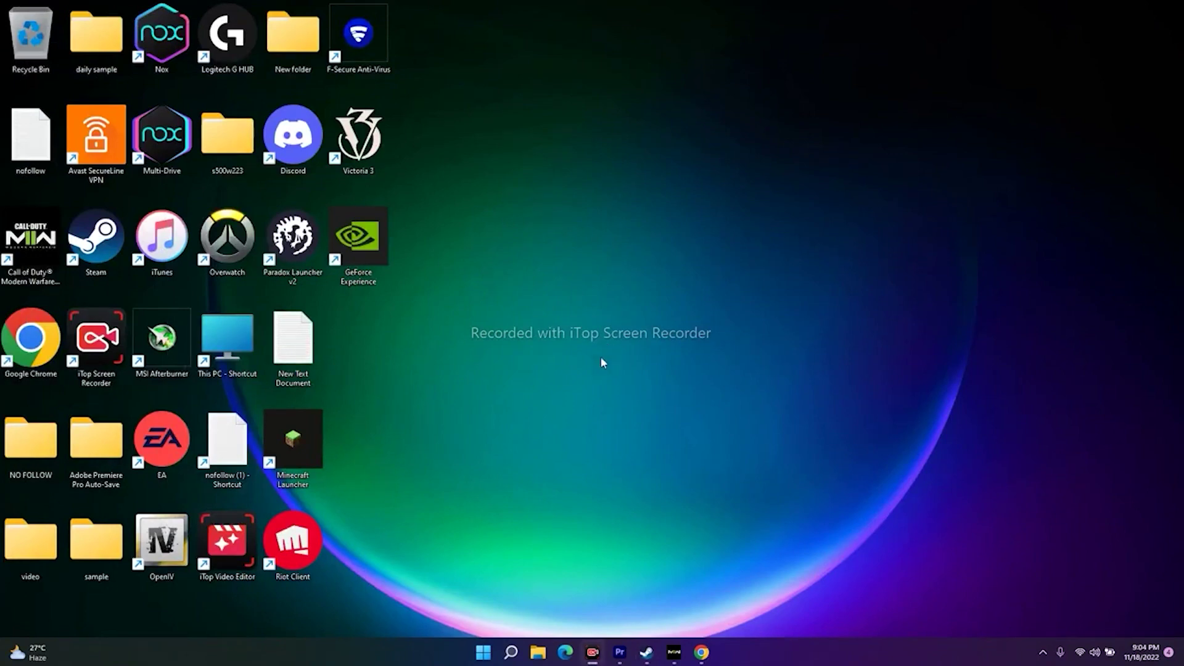
From advanced system settings, open the Virtual Memory dialog via Performance Options' Advanced tab (4864 MB paging file)
left_click(511, 653)
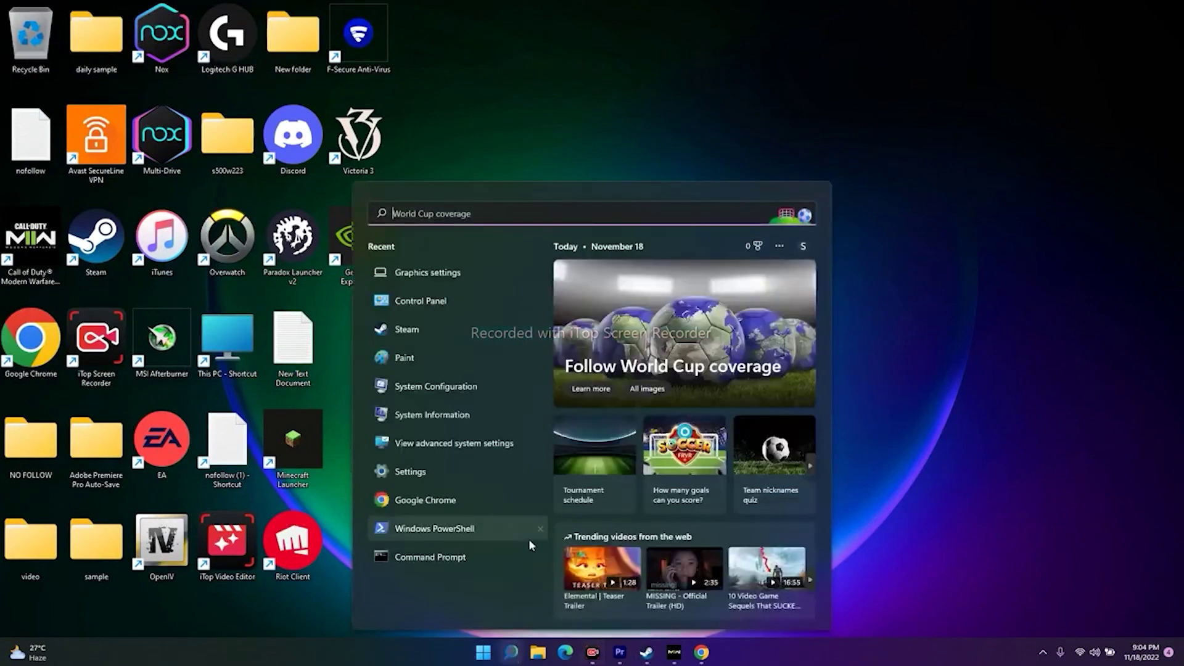
left_click(485, 444)
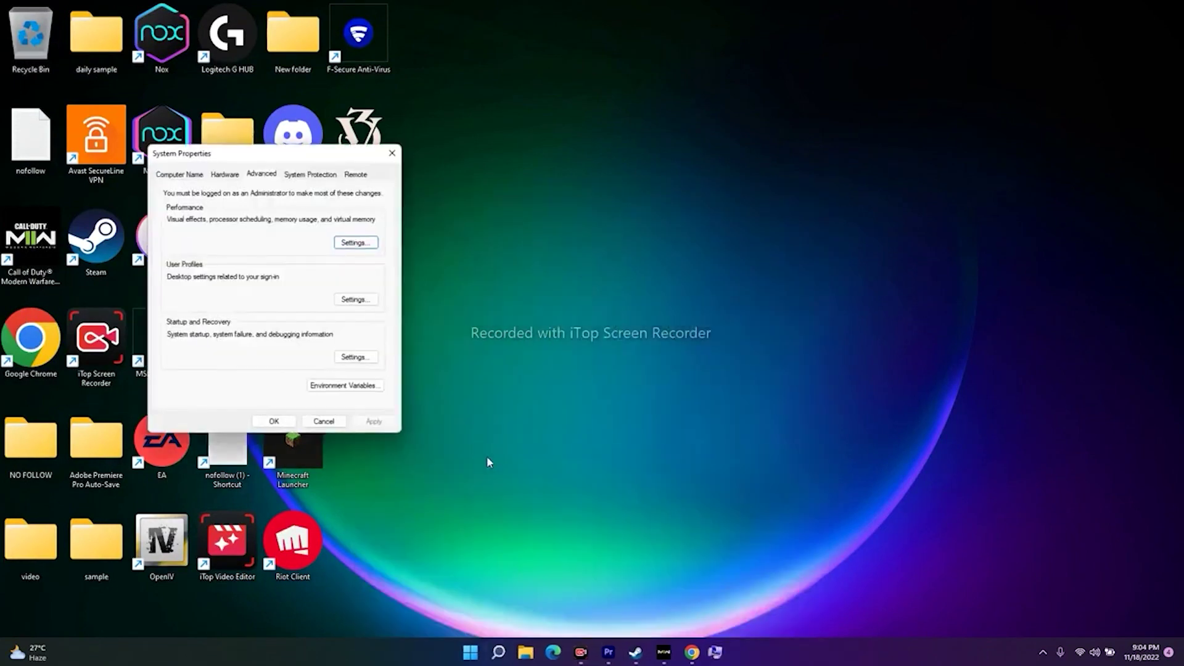
left_click(356, 242)
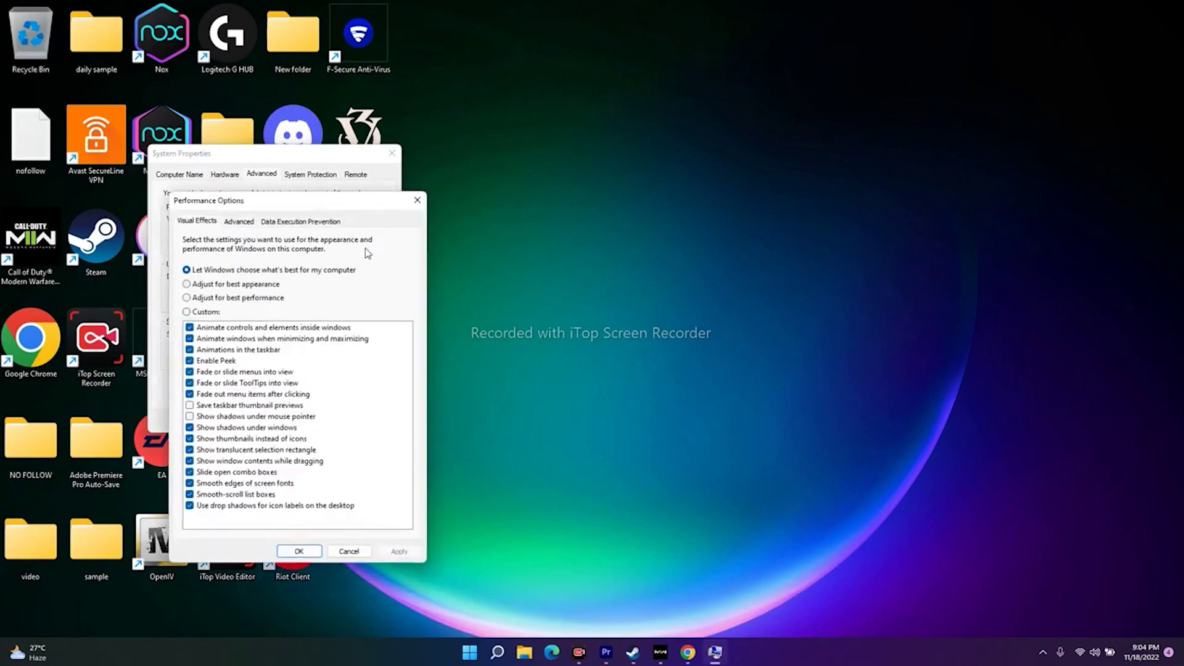
left_click_drag(287, 201, 617, 129)
left_click(571, 149)
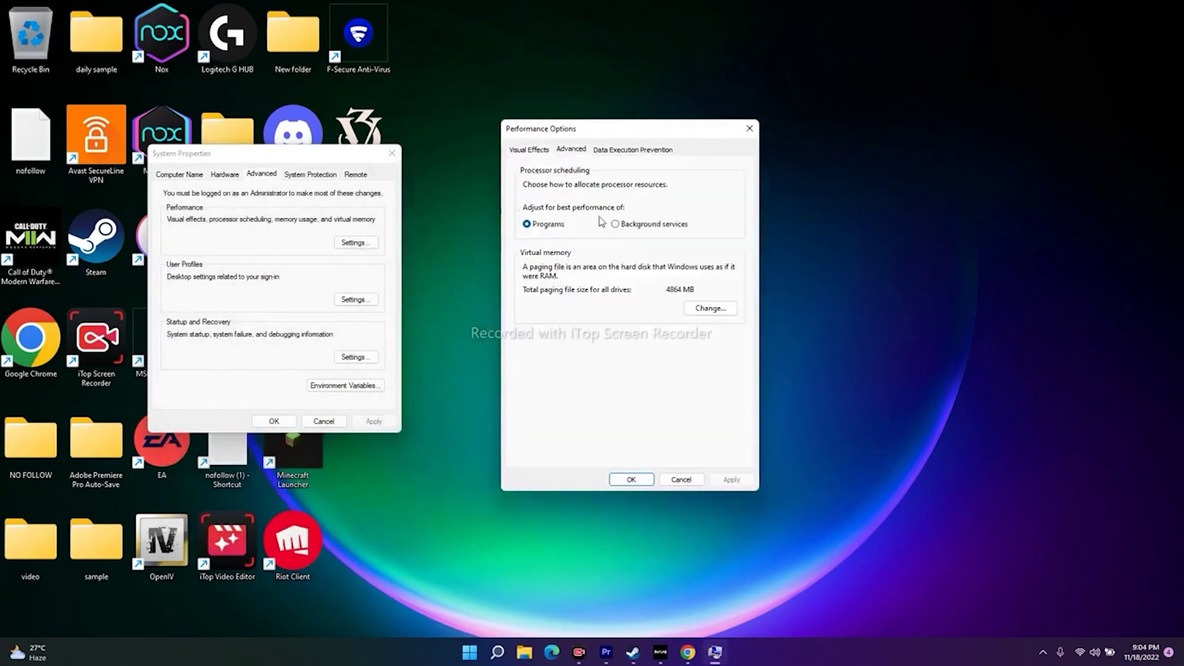
left_click(704, 308)
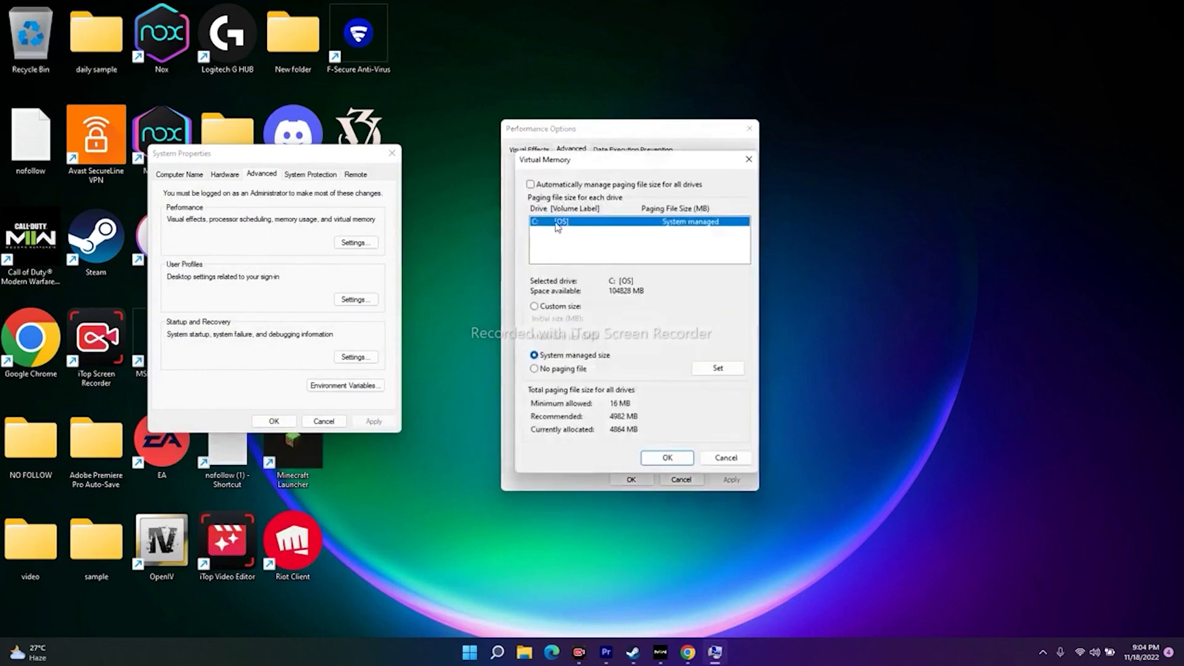
Turn off automatic paging-file management for all drives and choose Custom size for drive C:
left_click(530, 184)
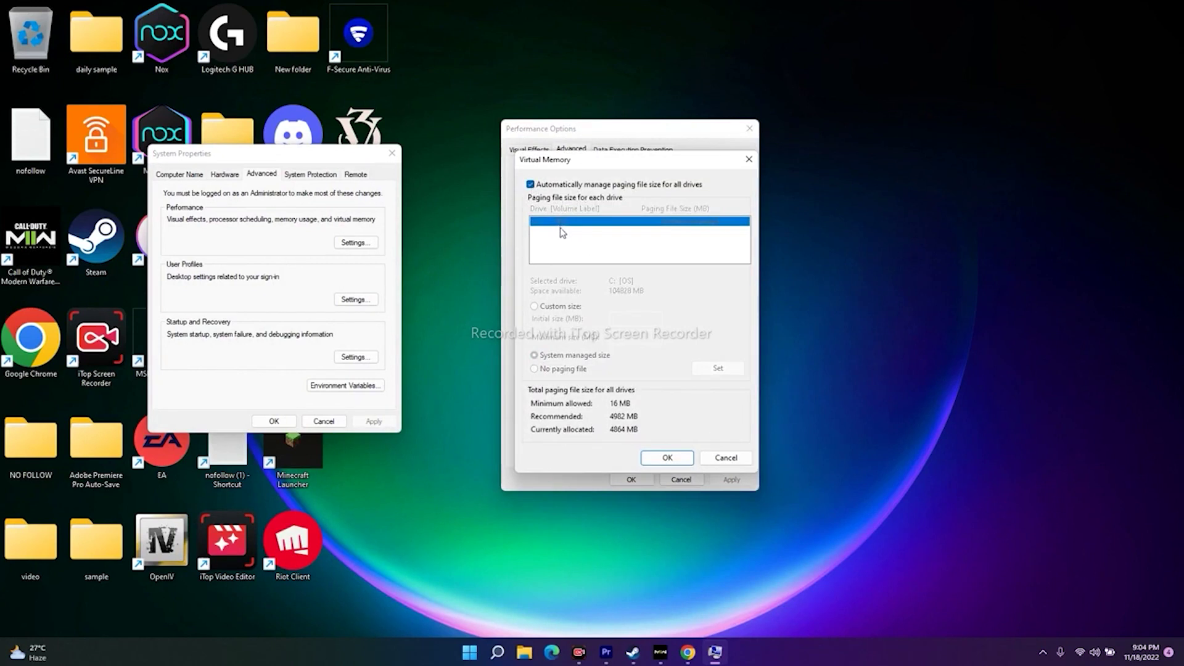
left_click(530, 184)
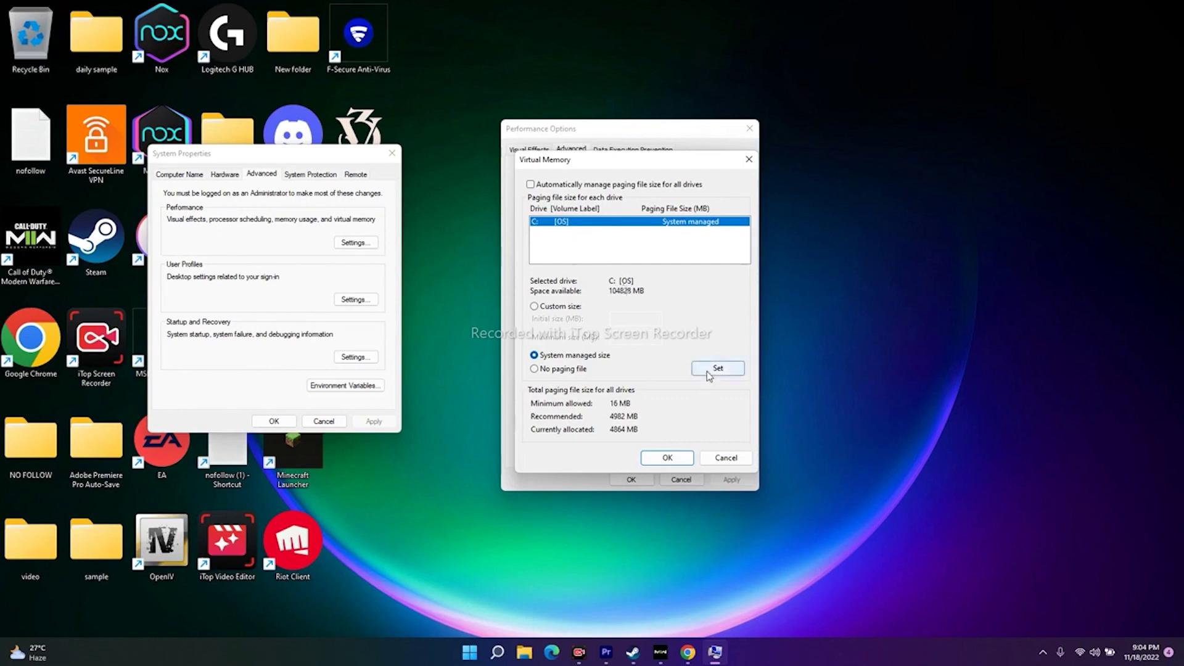
left_click(572, 309)
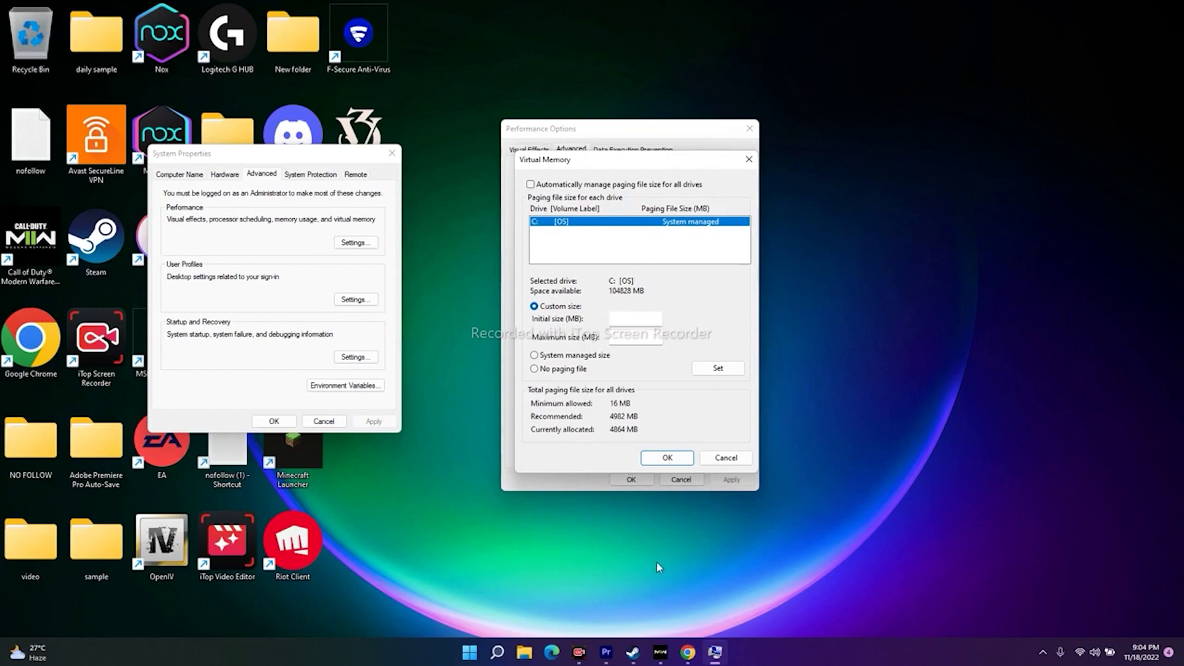
left_click(497, 652)
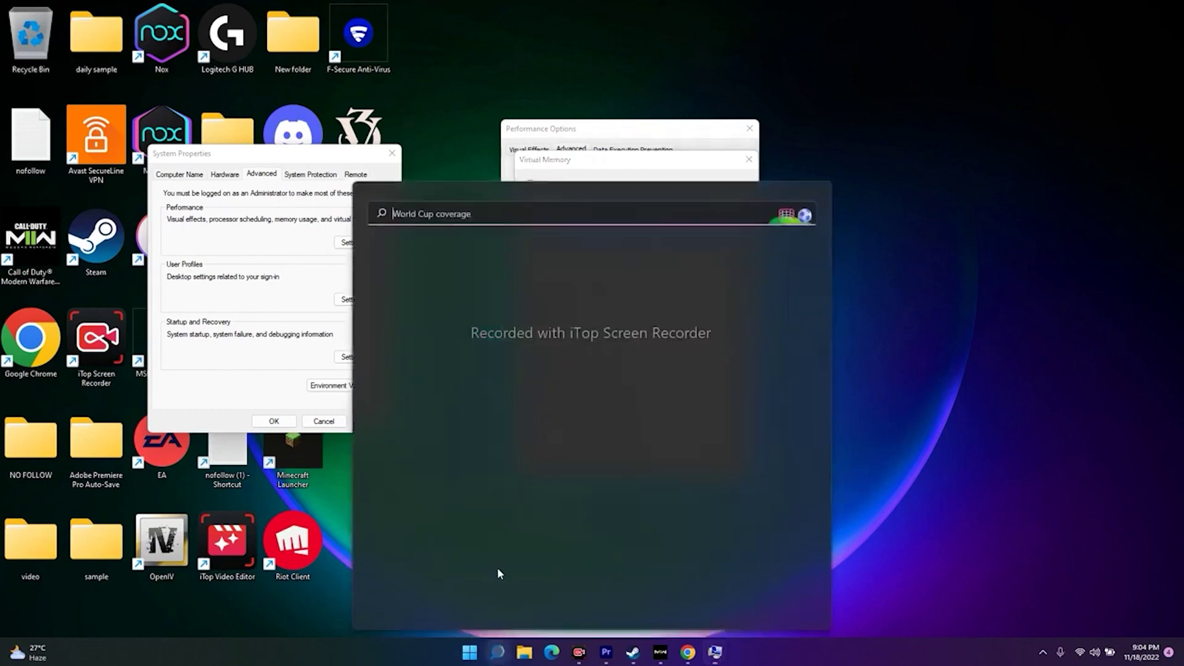